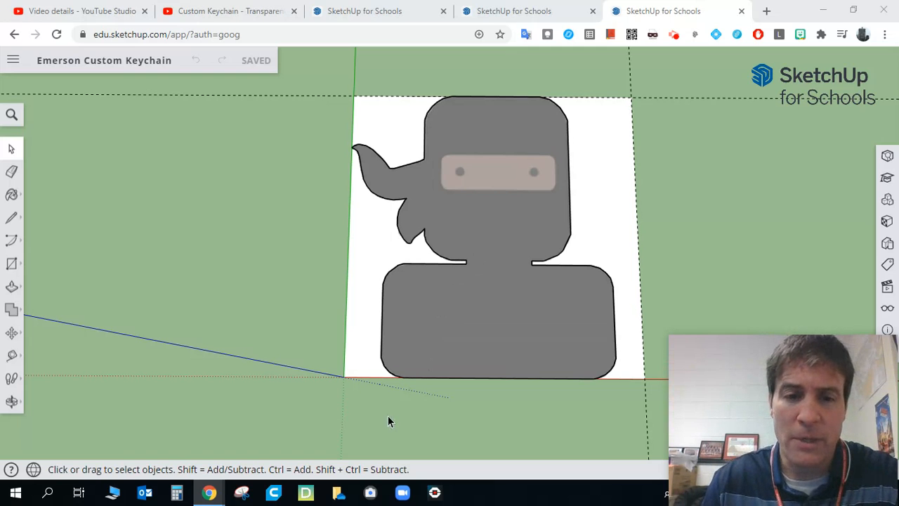
# Step: Examine the ninja keychain's thickness along its bottom edge, then its traced outline and the eye band
pyautogui.scroll(10, 387, 420)
pyautogui.moveTo(400, 377); pyautogui.dragTo(407, 303, button='middle')
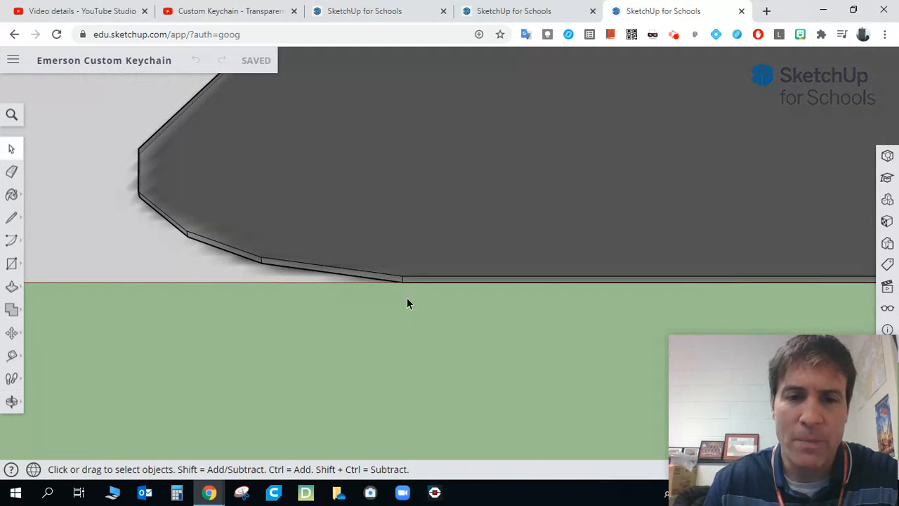
pyautogui.scroll(5, 393, 292)
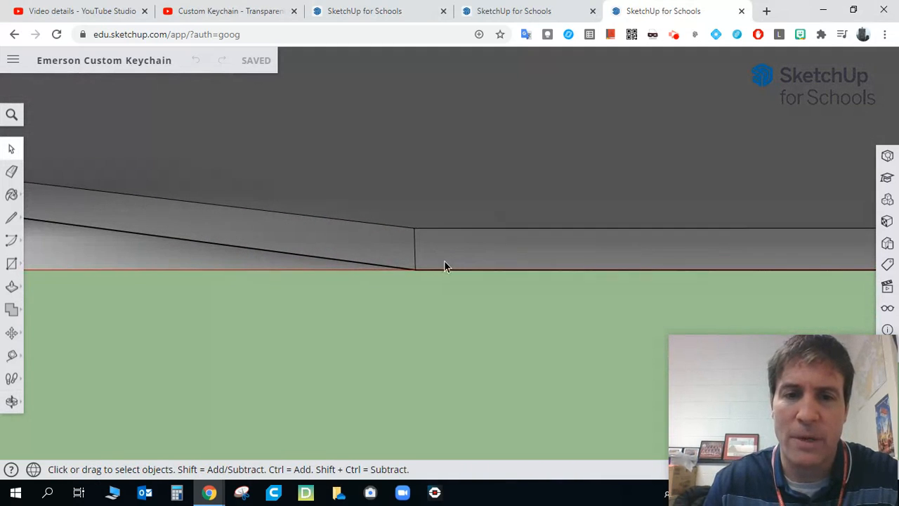
pyautogui.moveTo(424, 226); pyautogui.dragTo(528, 312, button='middle')
pyautogui.scroll(-5, 479, 324)
pyautogui.scroll(2, 297, 248)
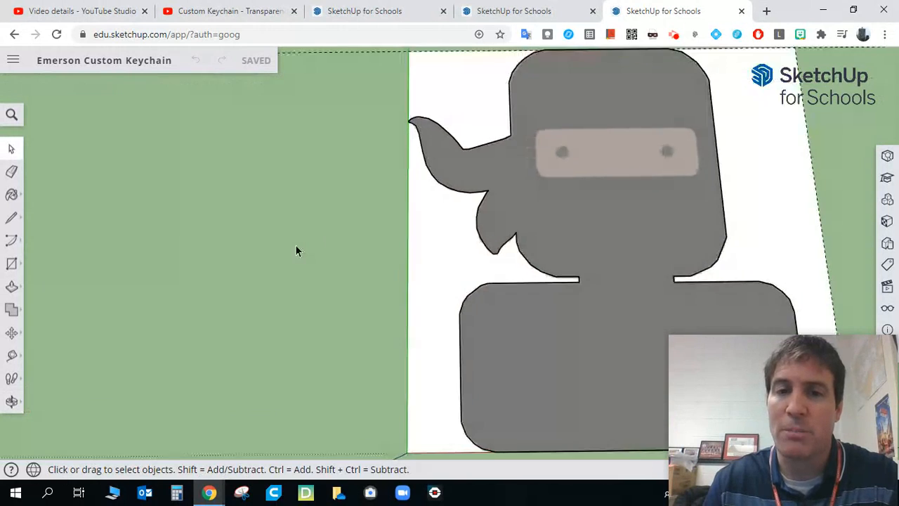
pyautogui.scroll(-3, 304, 247)
pyautogui.scroll(4, 508, 187)
pyautogui.scroll(-2, 328, 230)
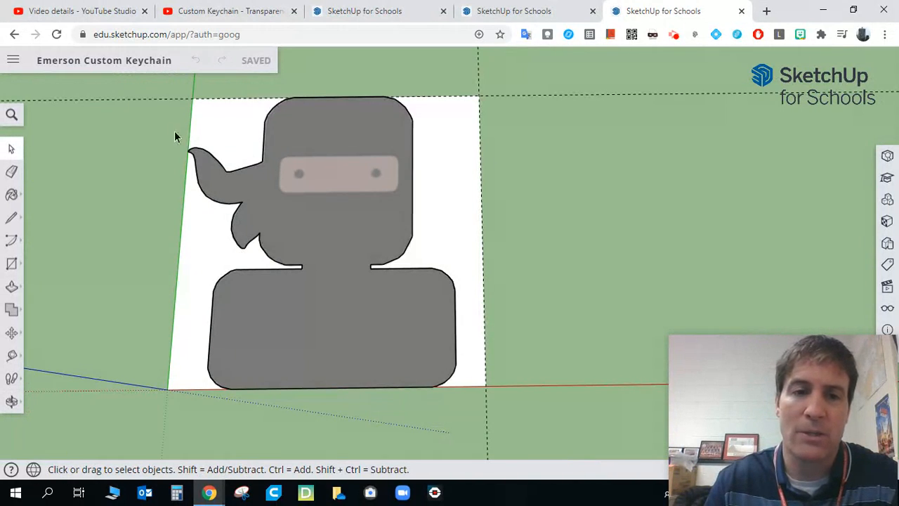
pyautogui.scroll(3, 133, 158)
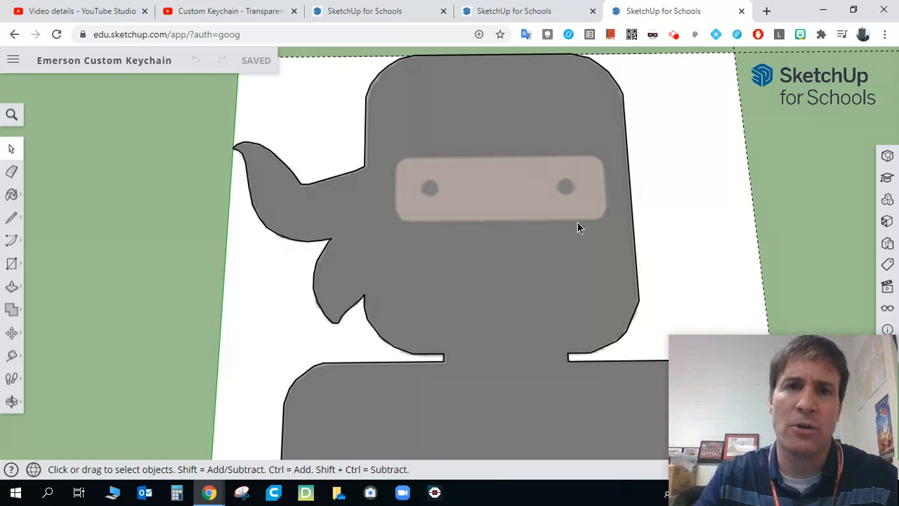
pyautogui.scroll(-3, 590, 225)
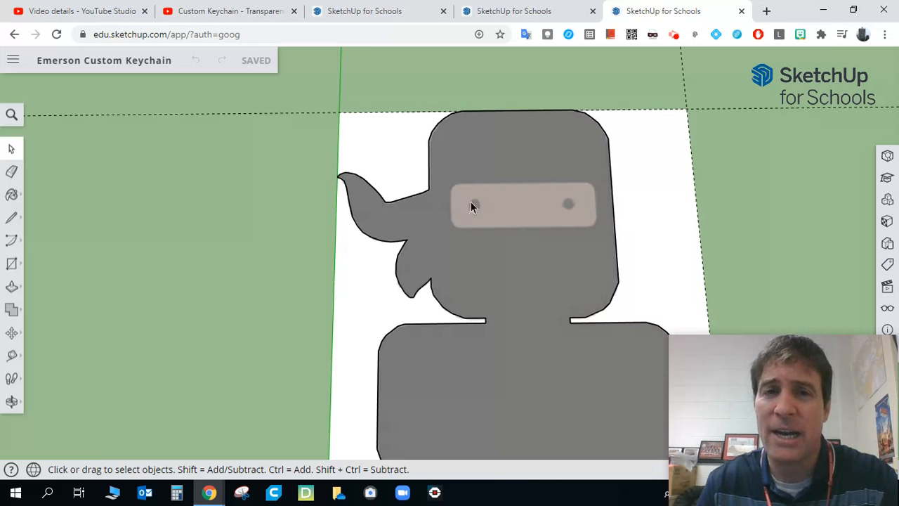
# Step: Draw a straight line along the top edge of the ninja's eye band, between its rounded corners
pyautogui.scroll(5, 580, 186)
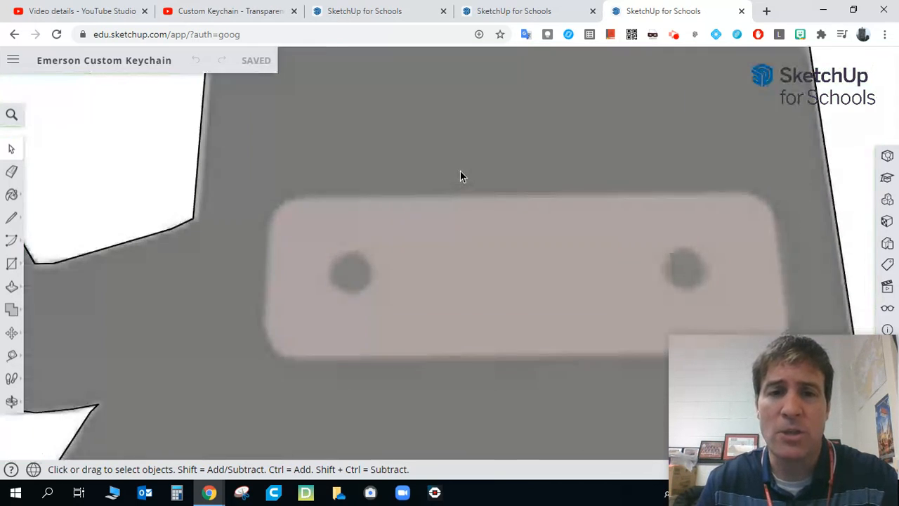
pyautogui.scroll(2, 533, 344)
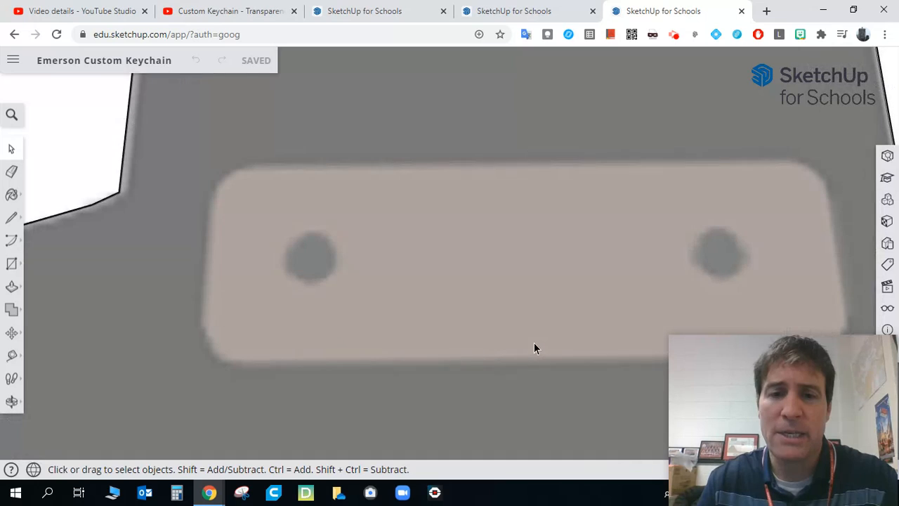
pyautogui.click(11, 217)
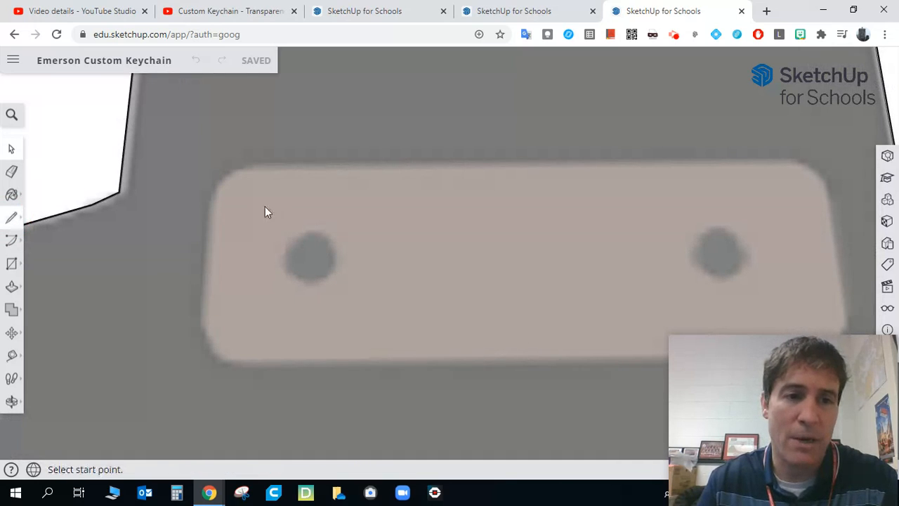
pyautogui.click(262, 166)
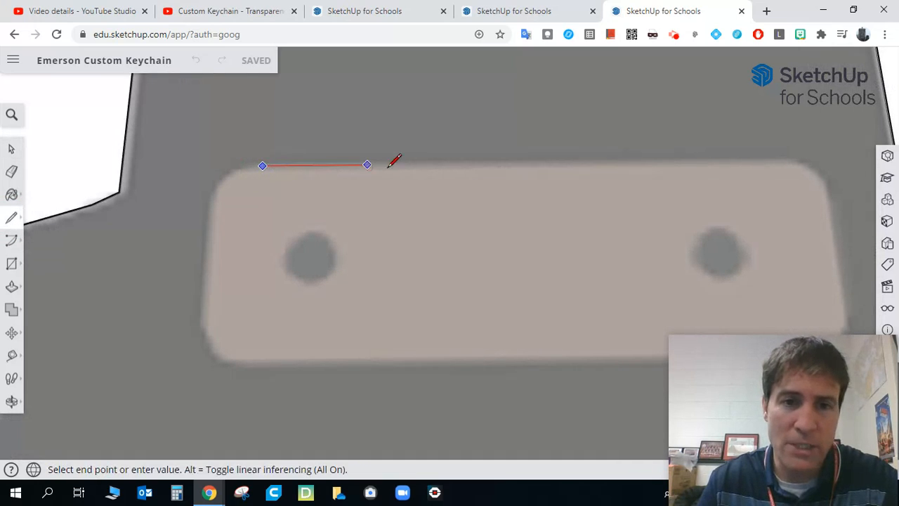
pyautogui.click(787, 160)
# Step: Trace the eye band's rounded upper-right corner with three short line segments continuing from the top edge
pyautogui.scroll(3, 807, 156)
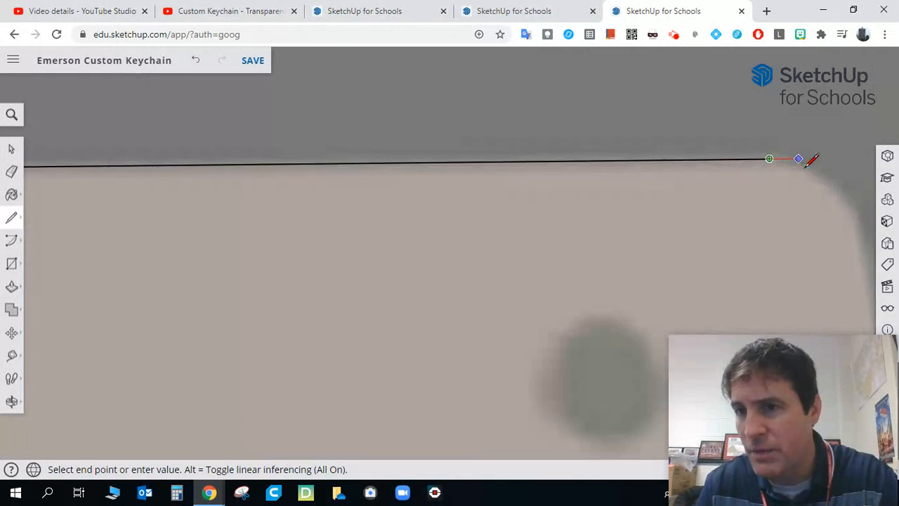
pyautogui.scroll(2, 802, 173)
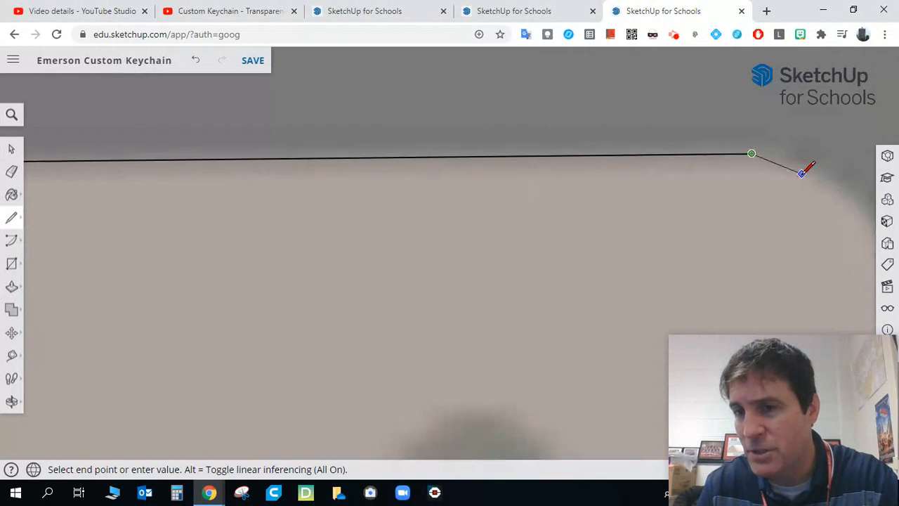
pyautogui.click(813, 169)
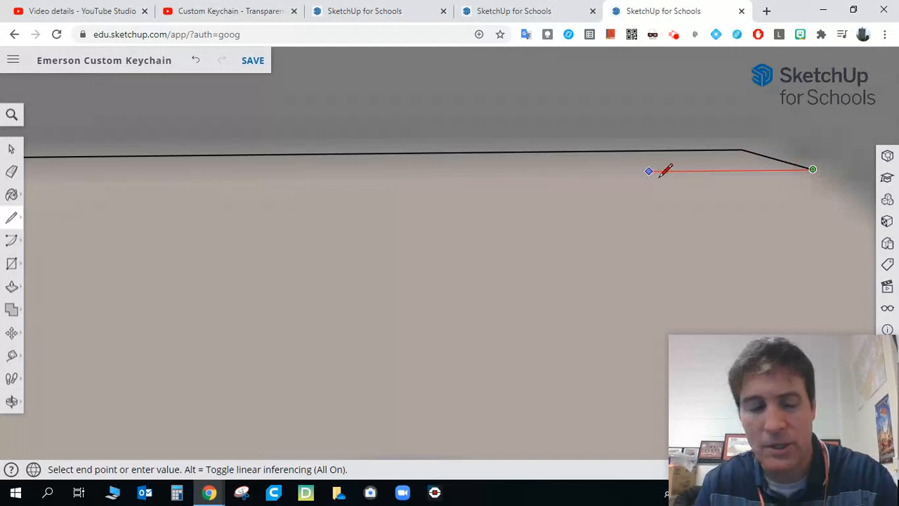
pyautogui.moveTo(706, 170); pyautogui.dragTo(365, 159, button='middle')
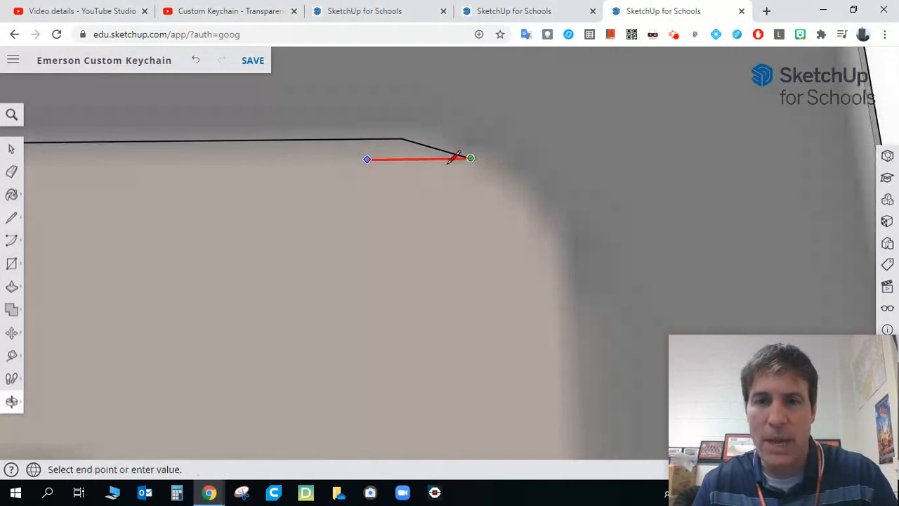
pyautogui.click(524, 193)
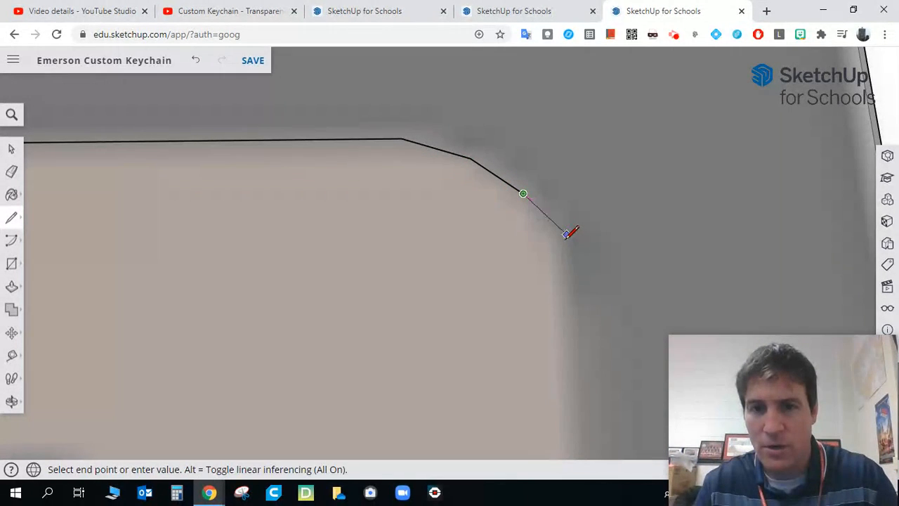
pyautogui.click(566, 240)
# Step: Draw the eye band's straight right edge and trace its rounded lower-right corner with short line segments
pyautogui.scroll(-5, 562, 242)
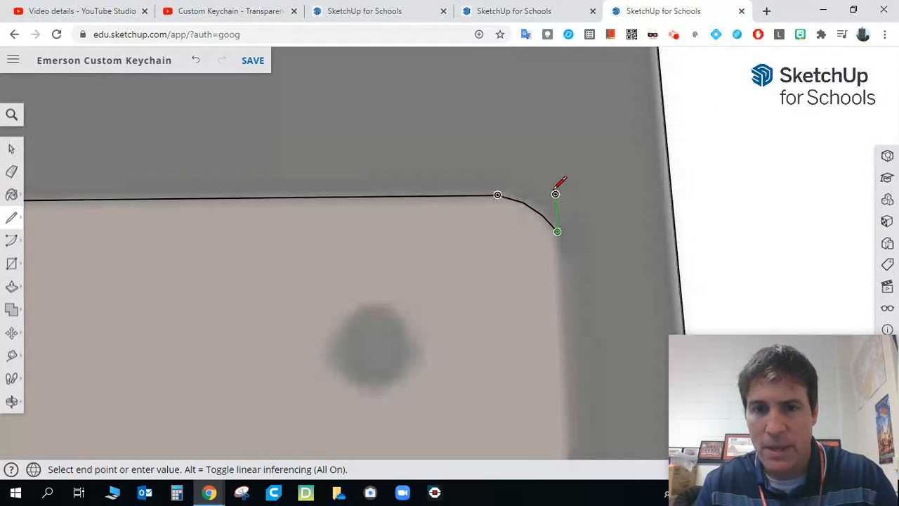
pyautogui.scroll(-1, 562, 281)
pyautogui.click(566, 383)
pyautogui.moveTo(570, 379); pyautogui.dragTo(584, 105, button='middle')
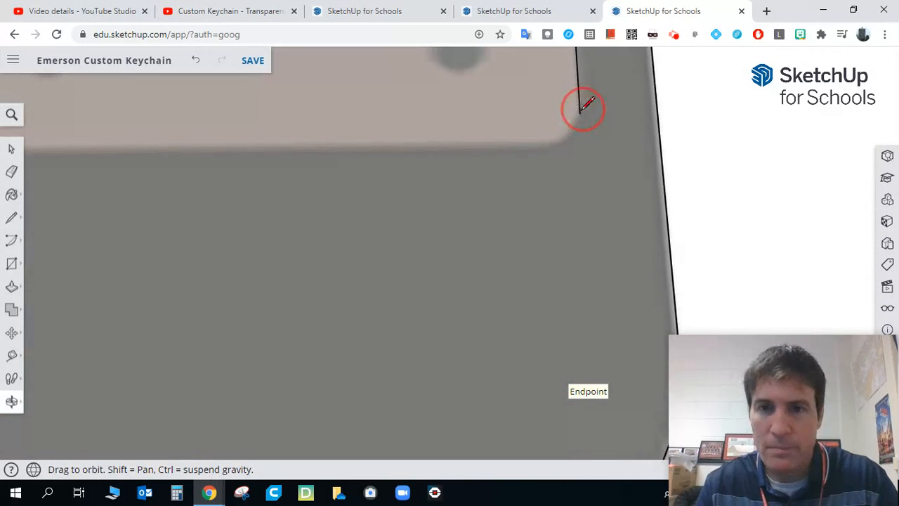
pyautogui.scroll(4, 565, 133)
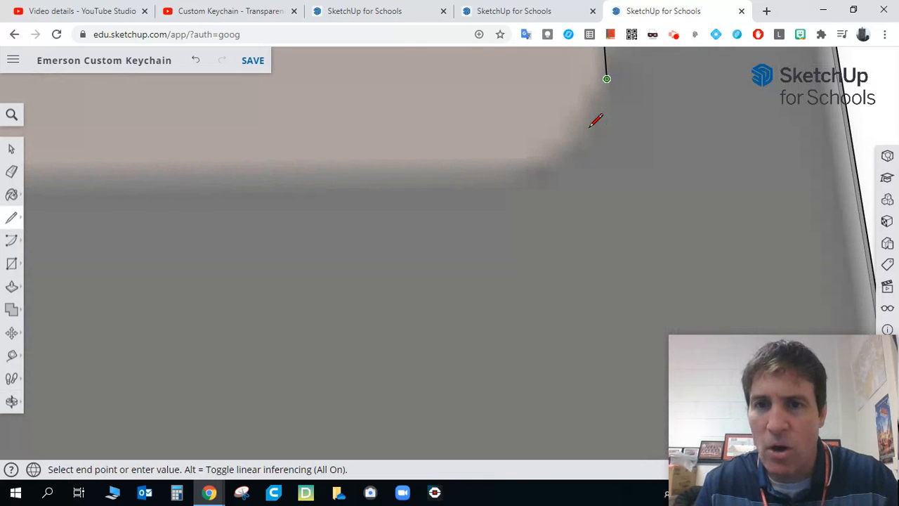
pyautogui.scroll(3, 602, 117)
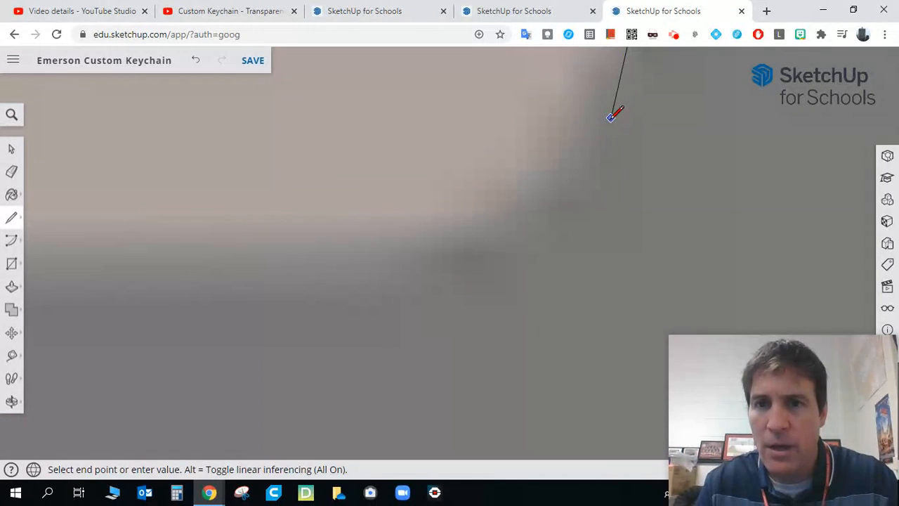
pyautogui.click(611, 118)
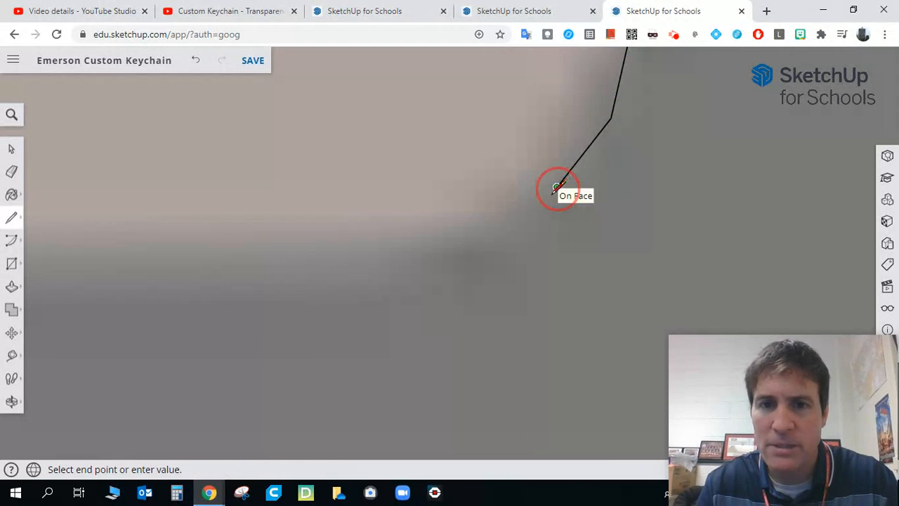
pyautogui.click(556, 187)
pyautogui.click(444, 254)
# Step: Draw a straight line along the eye band's bottom edge to the start of its lower-left corner
pyautogui.moveTo(449, 255); pyautogui.dragTo(675, 201, button='middle')
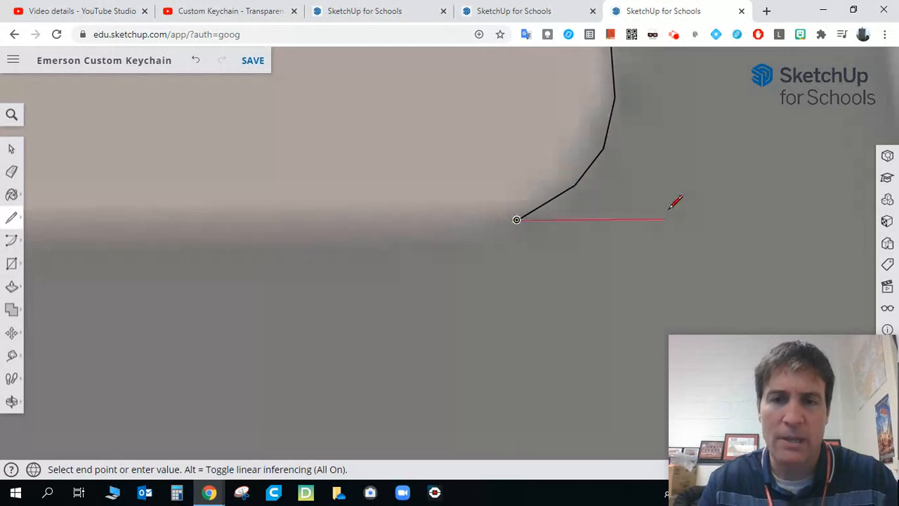
pyautogui.scroll(-3, 659, 219)
pyautogui.moveTo(237, 223)
pyautogui.mouseDown(button='middle')
pyautogui.moveTo(255, 238)
pyautogui.moveTo(590, 231)
pyautogui.moveTo(506, 226)
pyautogui.mouseUp(button='middle')
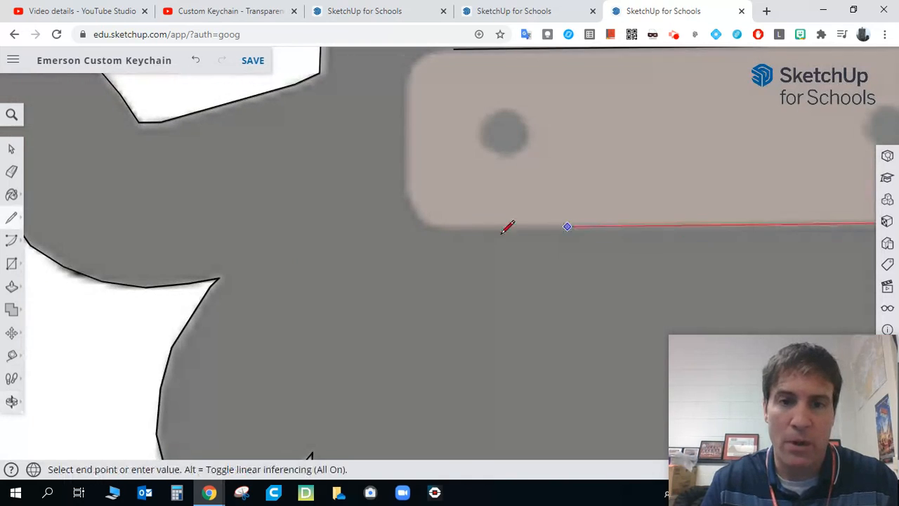
pyautogui.scroll(5, 477, 223)
pyautogui.click(408, 226)
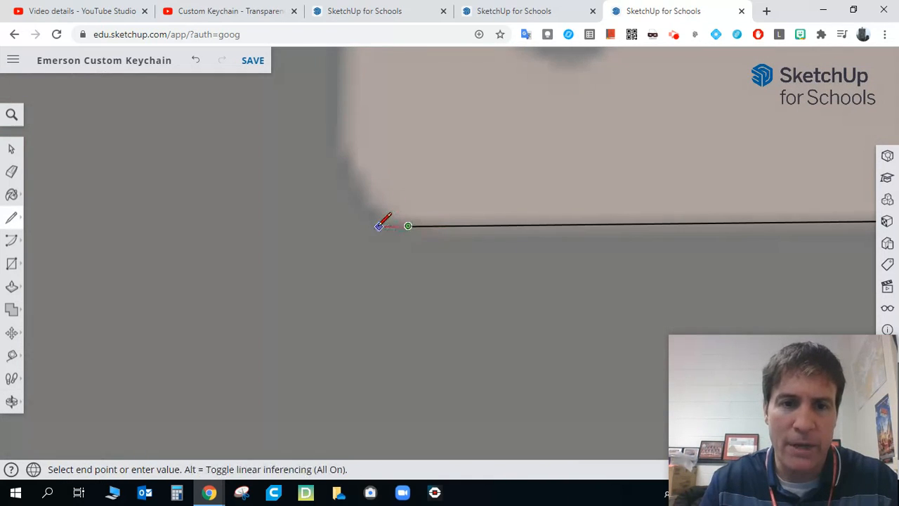
# Step: Trace the eye band's rounded lower-left corner with three short line segments continuing from the bottom edge
pyautogui.scroll(2, 372, 214)
pyautogui.click(375, 211)
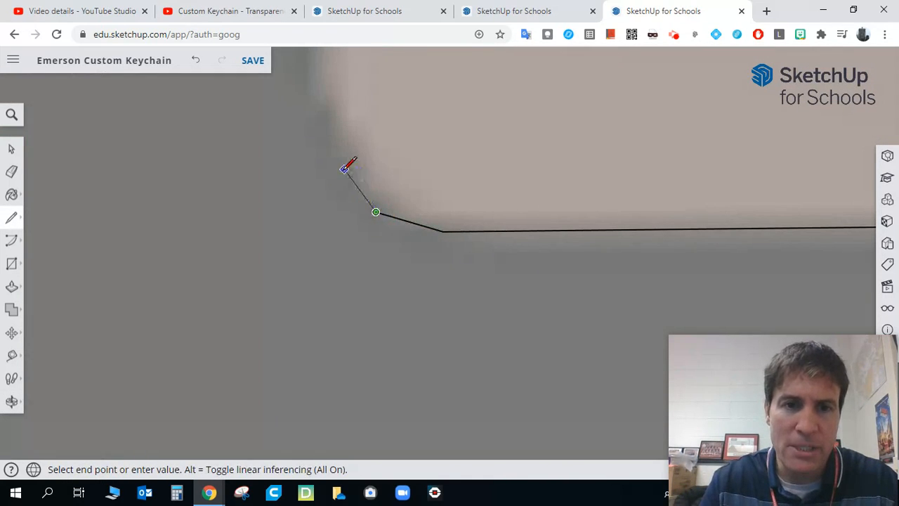
pyautogui.click(334, 166)
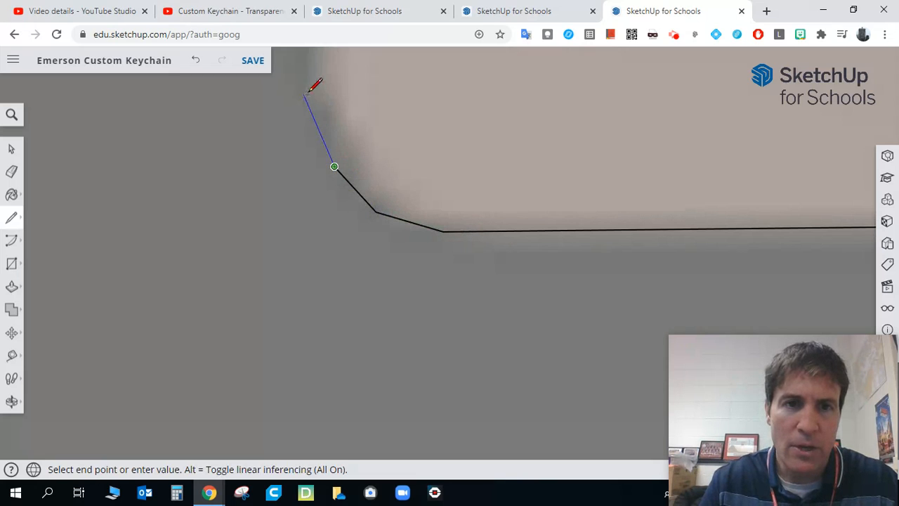
pyautogui.scroll(2, 313, 84)
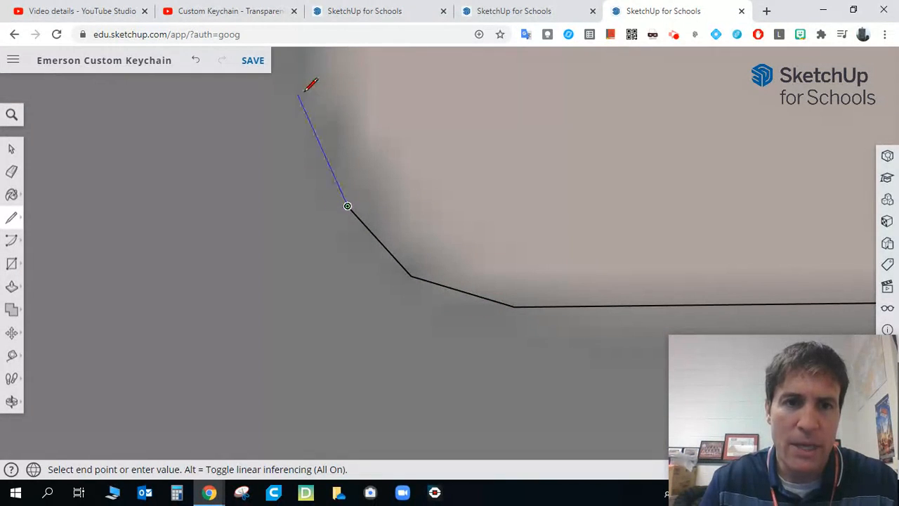
pyautogui.click(314, 90)
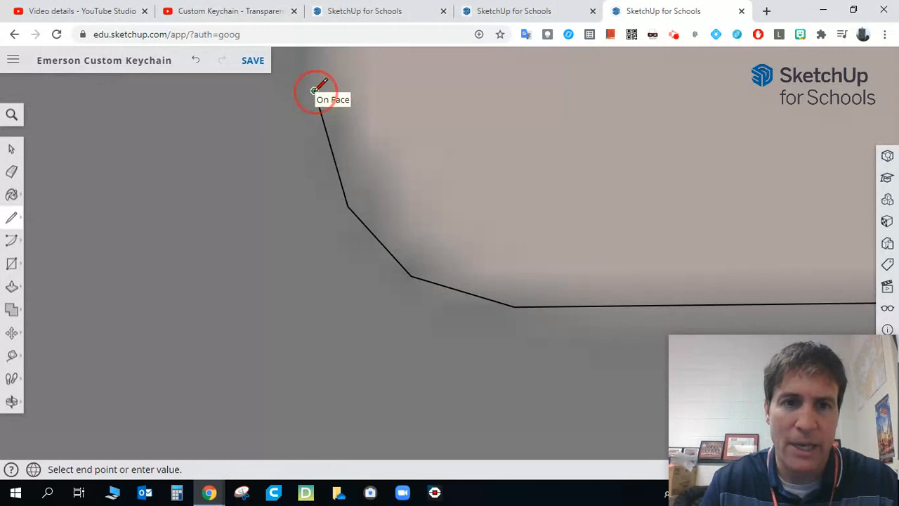
# Step: Draw the eye band's left edge and trace its upper-left corner, closing the outline at the top edge's start point
pyautogui.scroll(-5, 394, 209)
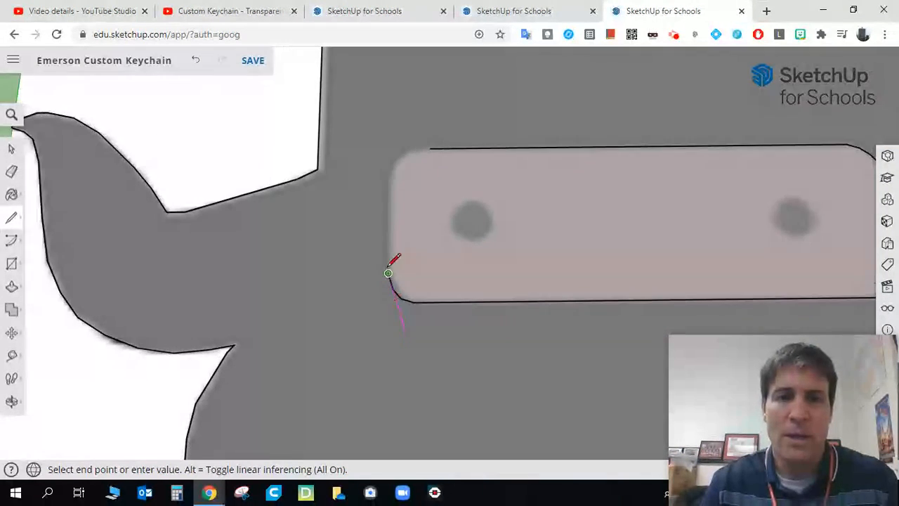
pyautogui.scroll(3, 389, 179)
pyautogui.click(389, 155)
pyautogui.scroll(3, 406, 128)
pyautogui.click(407, 100)
pyautogui.scroll(-2, 416, 118)
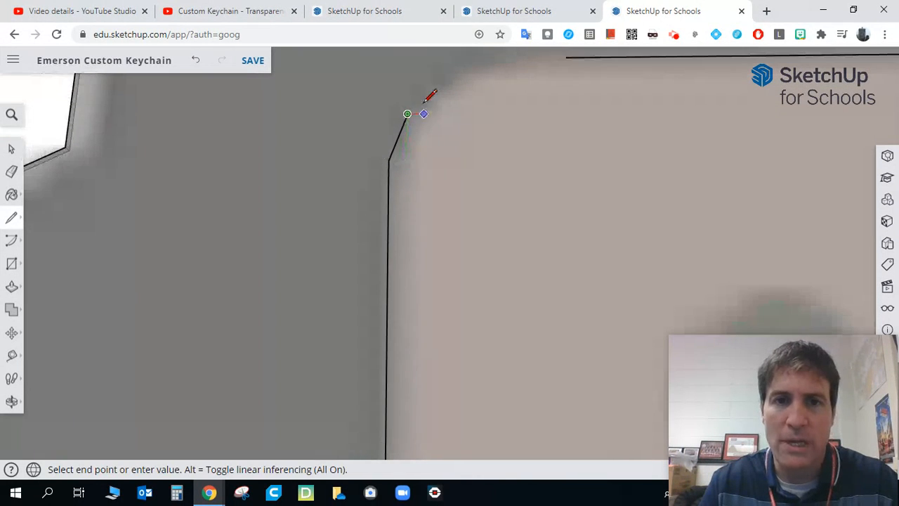
pyautogui.click(449, 72)
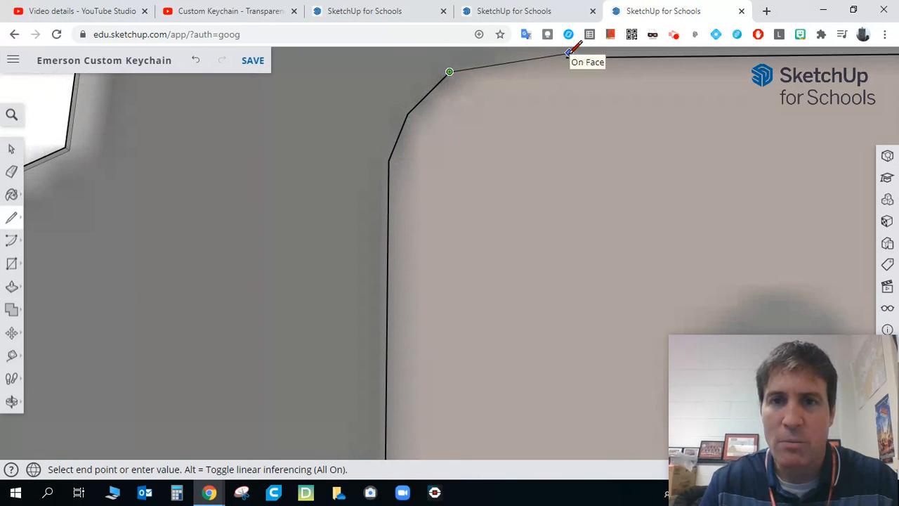
pyautogui.click(567, 56)
# Step: Draw a circle over the ninja's left eye spot in the eye band, sized to the spot's edge
pyautogui.scroll(-5, 408, 204)
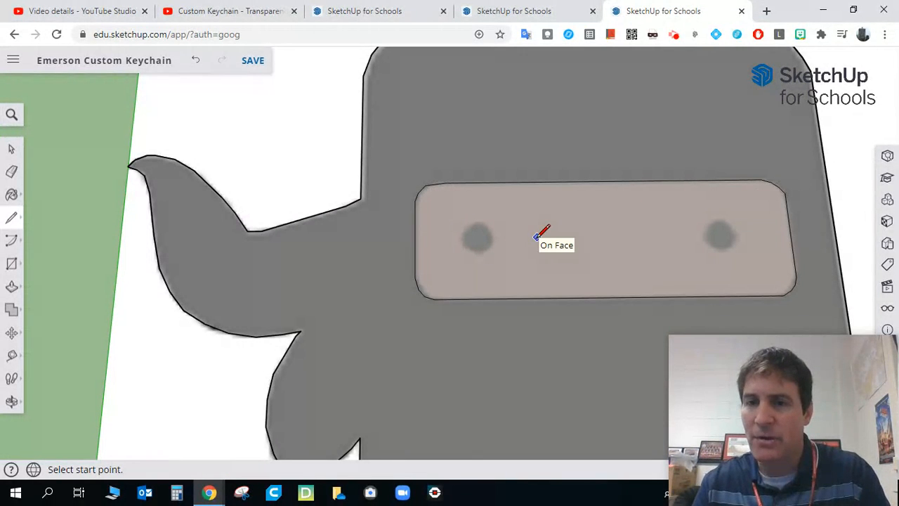
pyautogui.scroll(3, 492, 237)
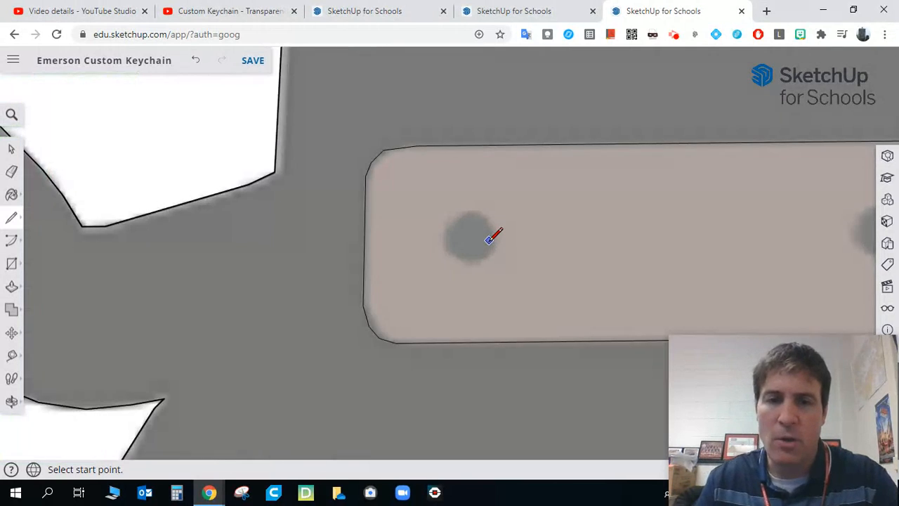
pyautogui.scroll(1, 493, 237)
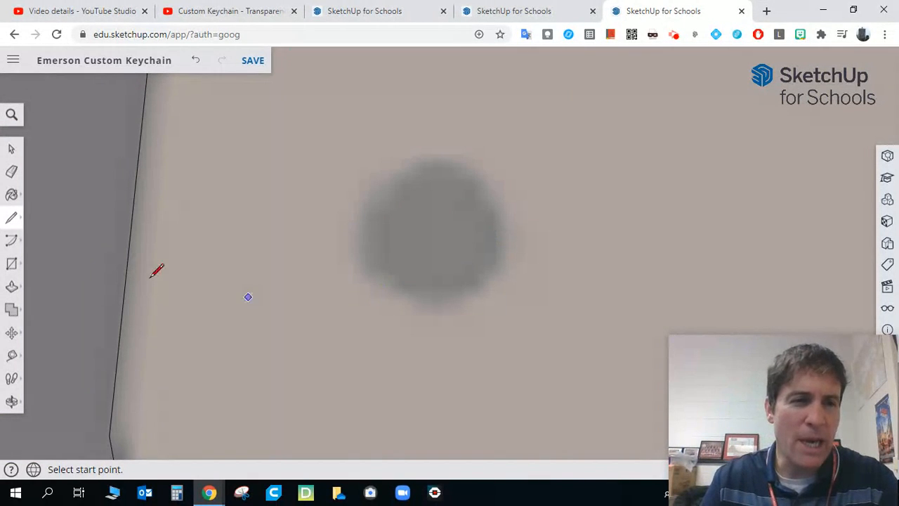
pyautogui.click(11, 267)
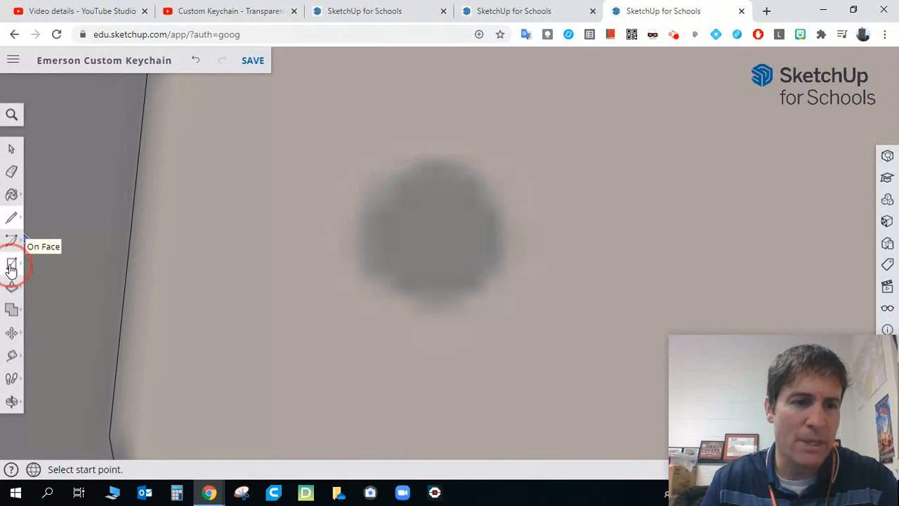
pyautogui.click(64, 263)
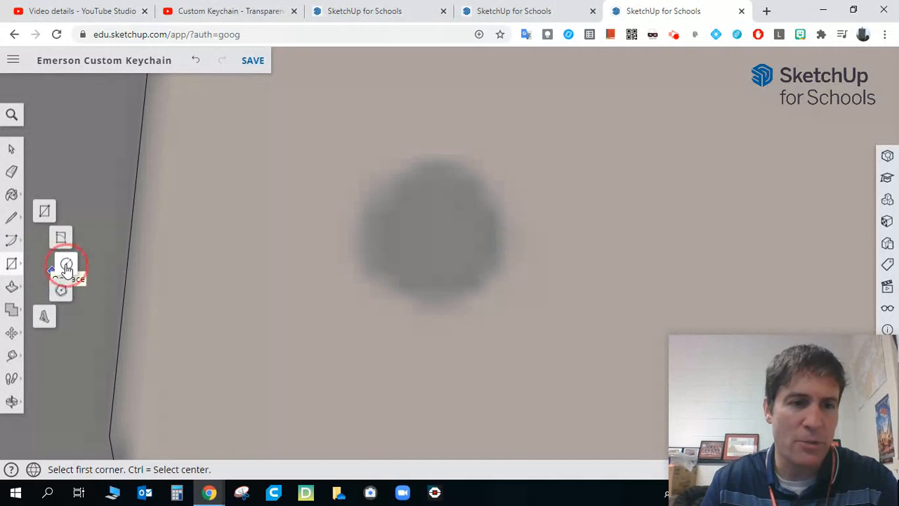
pyautogui.click(433, 226)
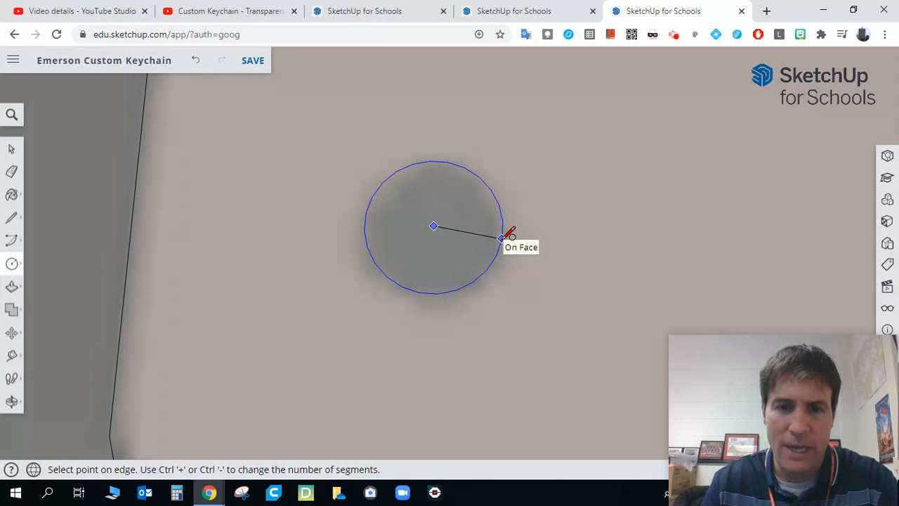
pyautogui.click(502, 238)
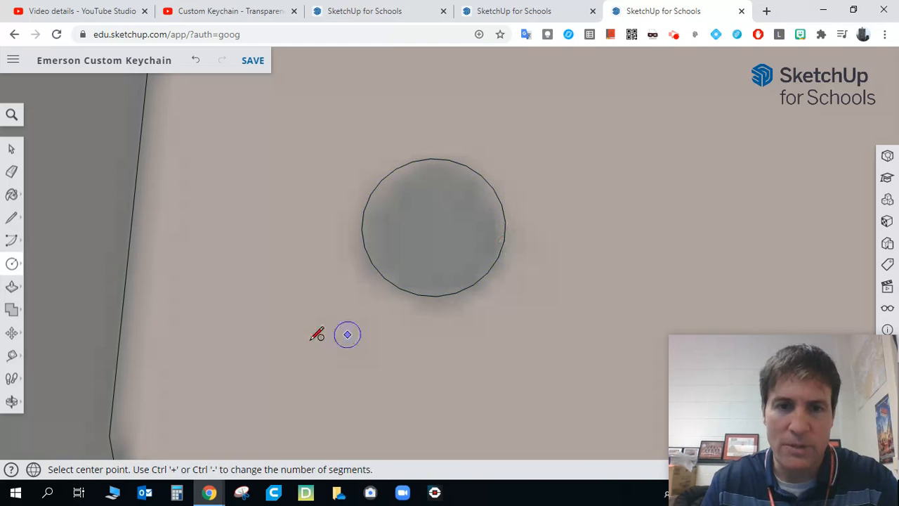
# Step: Copy the circle outlining the ninja's left eye to the clipboard
pyautogui.scroll(-10, 313, 339)
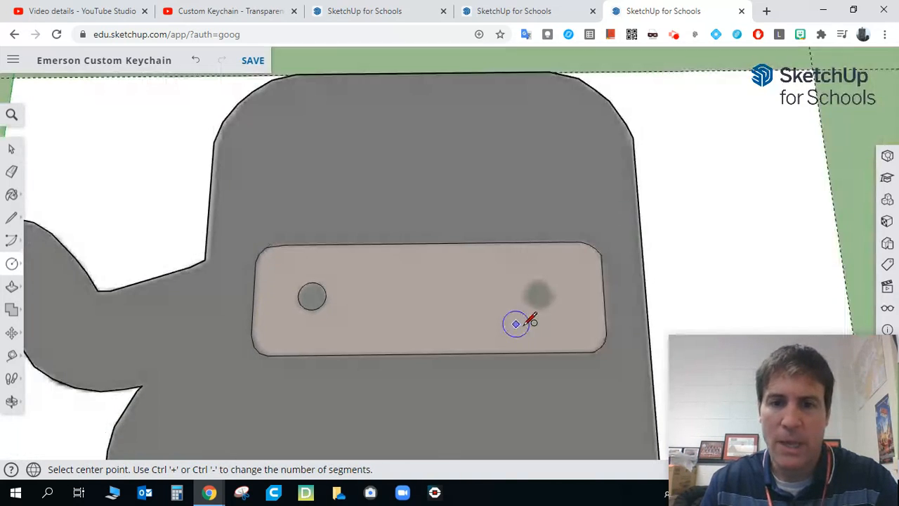
pyautogui.scroll(3, 526, 323)
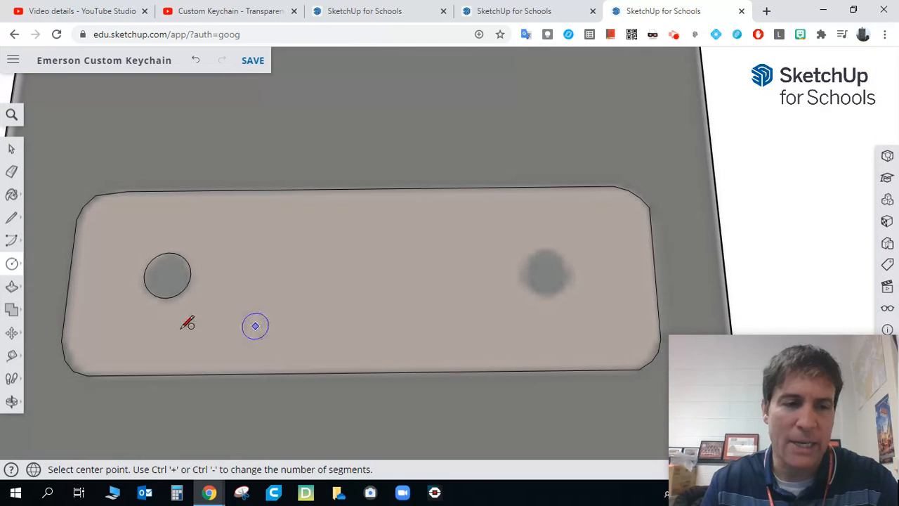
pyautogui.click(11, 148)
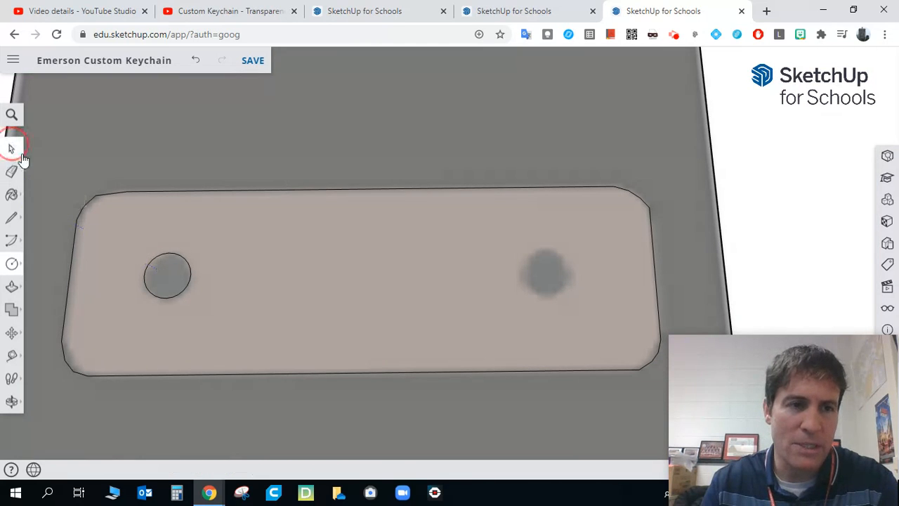
pyautogui.click(191, 268)
pyautogui.rightClick(190, 268)
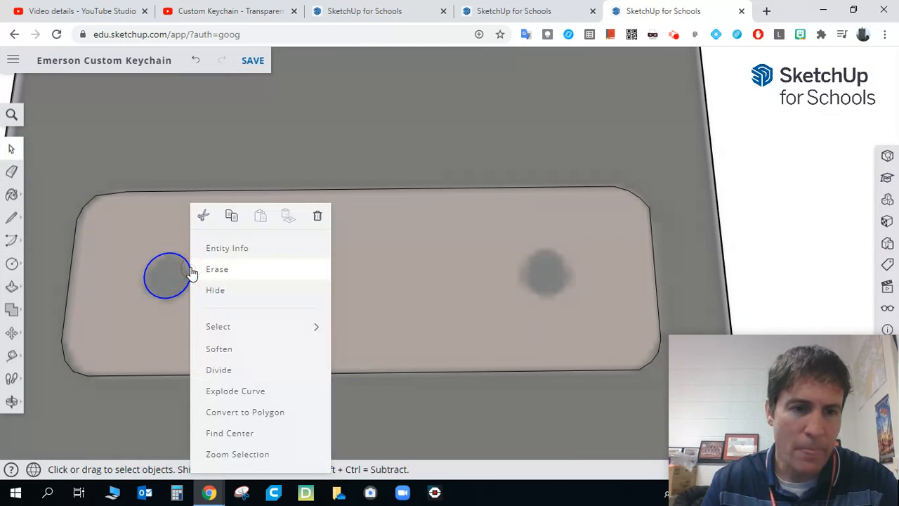
pyautogui.click(233, 217)
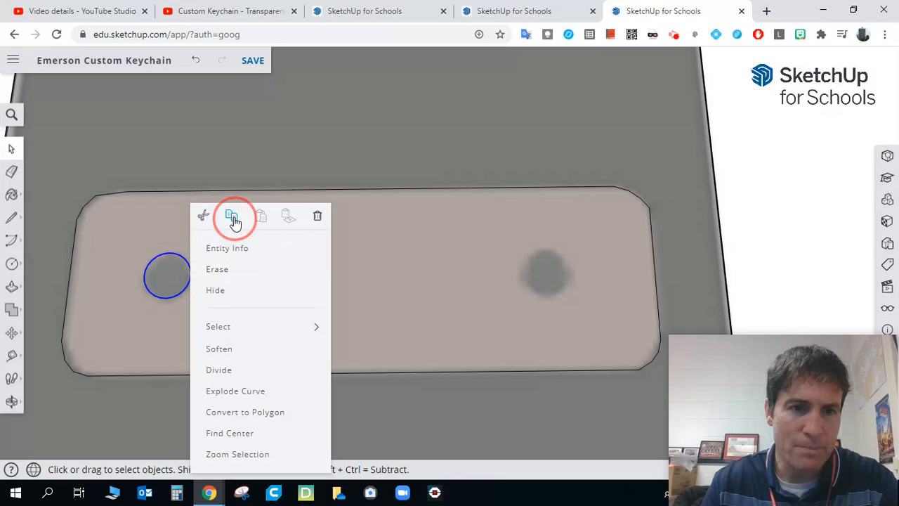
# Step: Paste the copied eye circle and place it over the right eye spot in the eye band
pyautogui.click(403, 295)
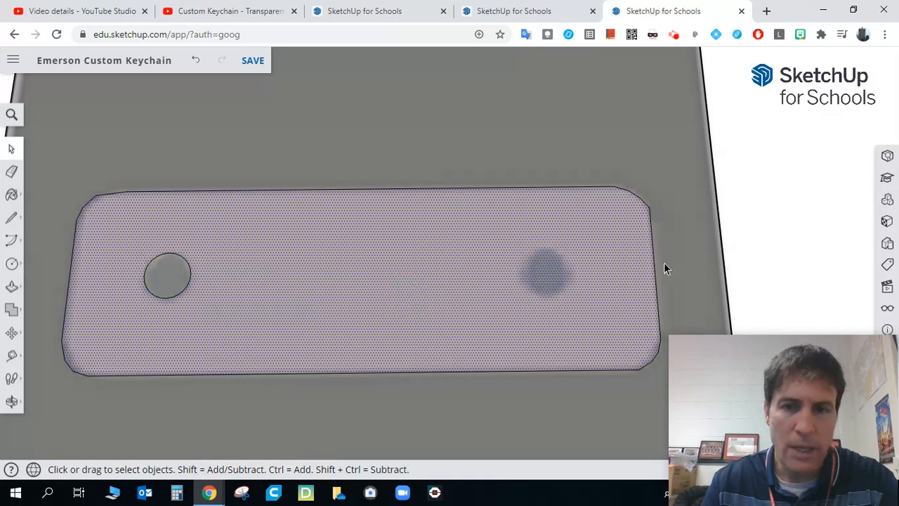
pyautogui.click(780, 228)
pyautogui.rightClick(780, 226)
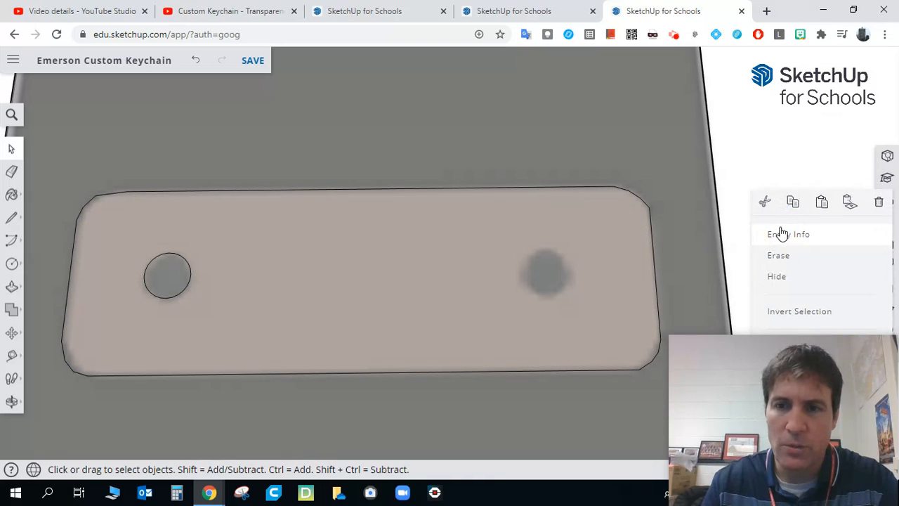
pyautogui.click(821, 205)
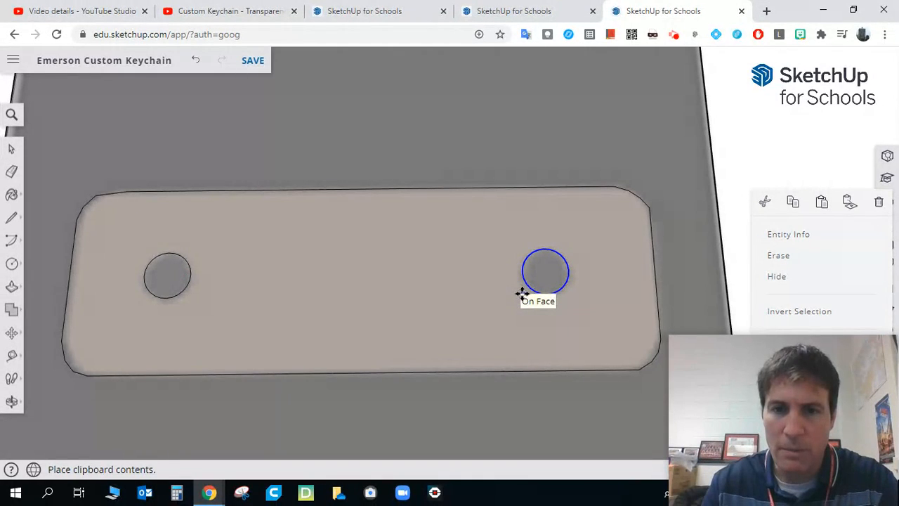
pyautogui.click(522, 293)
# Step: Move the pasted circle slightly so it lines up with the right eye spot, and deselect it
pyautogui.press('m')
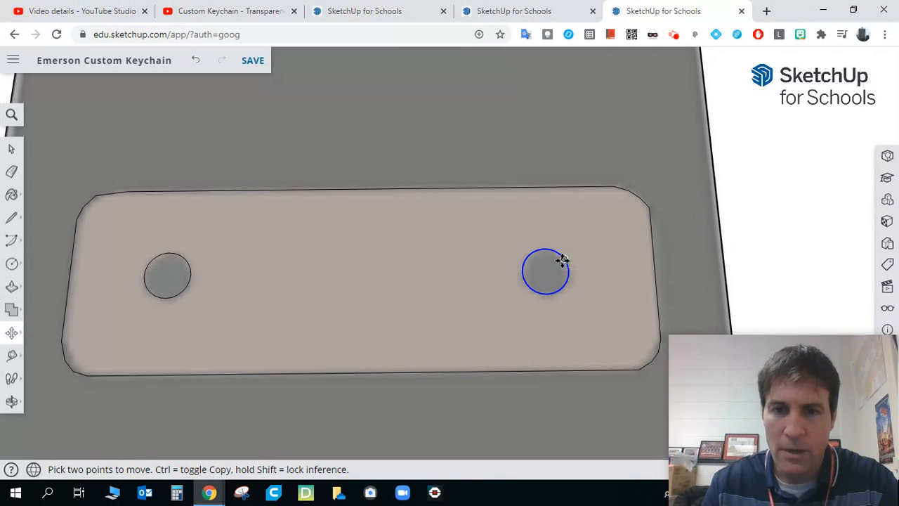
pyautogui.click(568, 267)
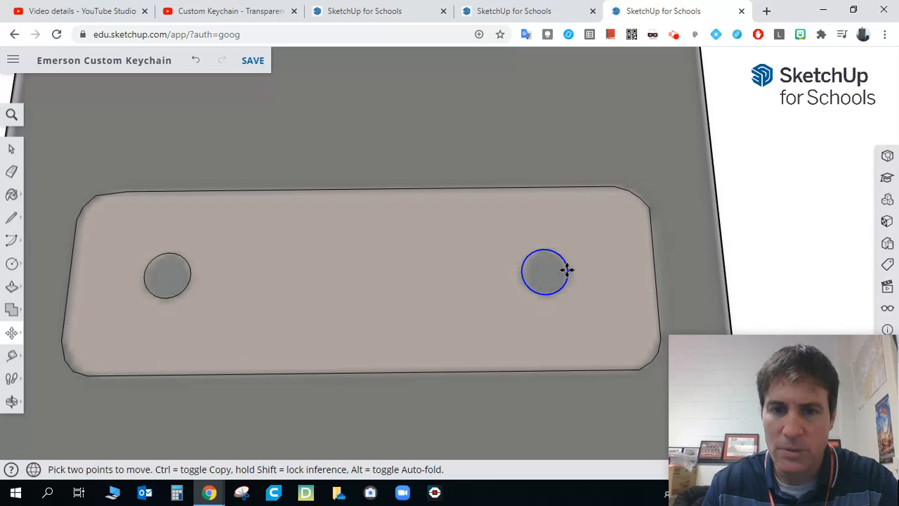
pyautogui.click(567, 270)
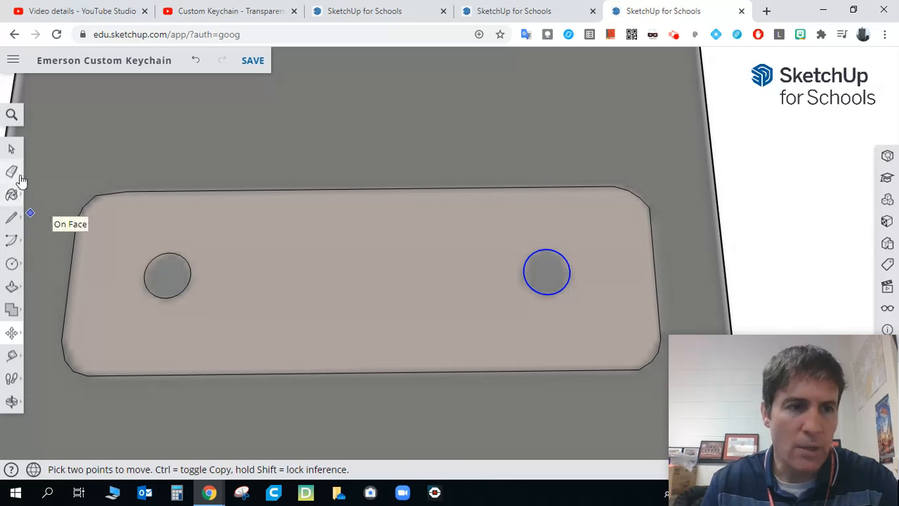
pyautogui.click(11, 149)
pyautogui.scroll(-5, 695, 211)
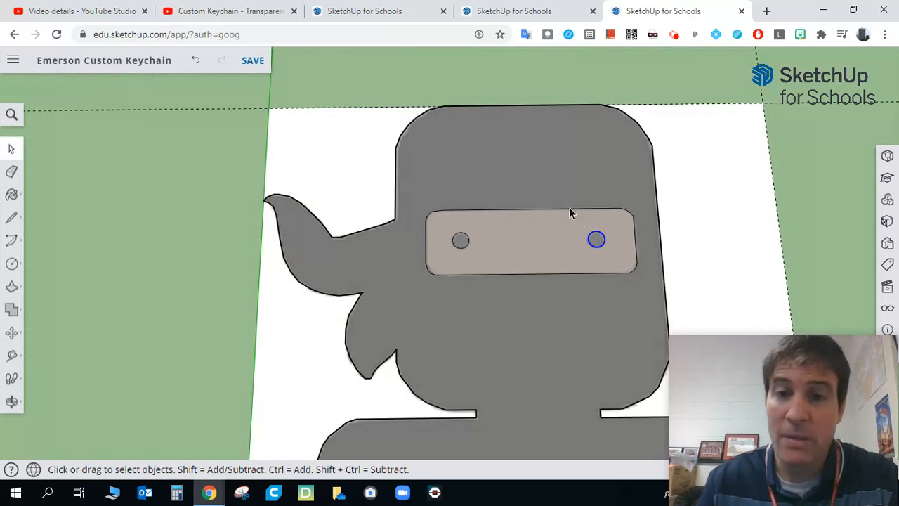
pyautogui.click(818, 196)
pyautogui.scroll(-2, 745, 228)
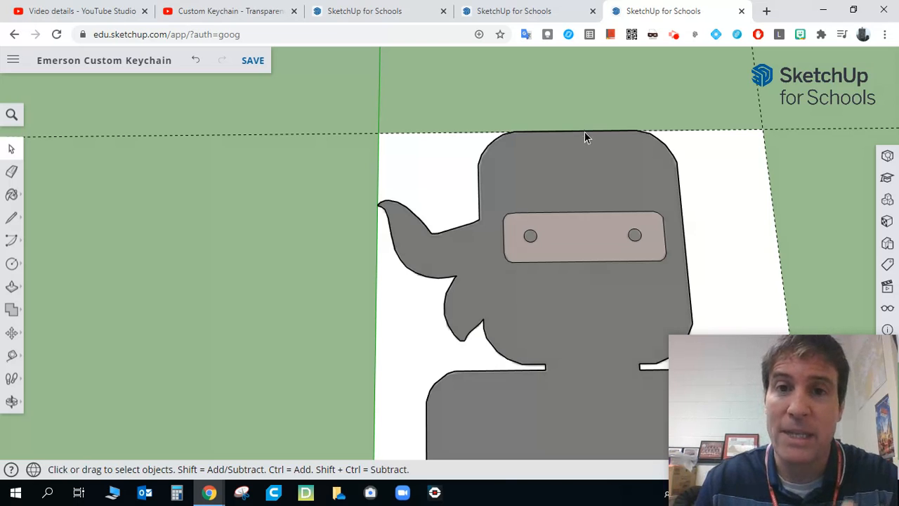
# Step: Switch to the open custom keychain emoji model and zoom in on the emoji's mouth
pyautogui.click(516, 12)
pyautogui.moveTo(433, 302)
pyautogui.mouseDown(button='middle')
pyautogui.moveTo(463, 288)
pyautogui.moveTo(422, 292)
pyautogui.mouseUp(button='middle')
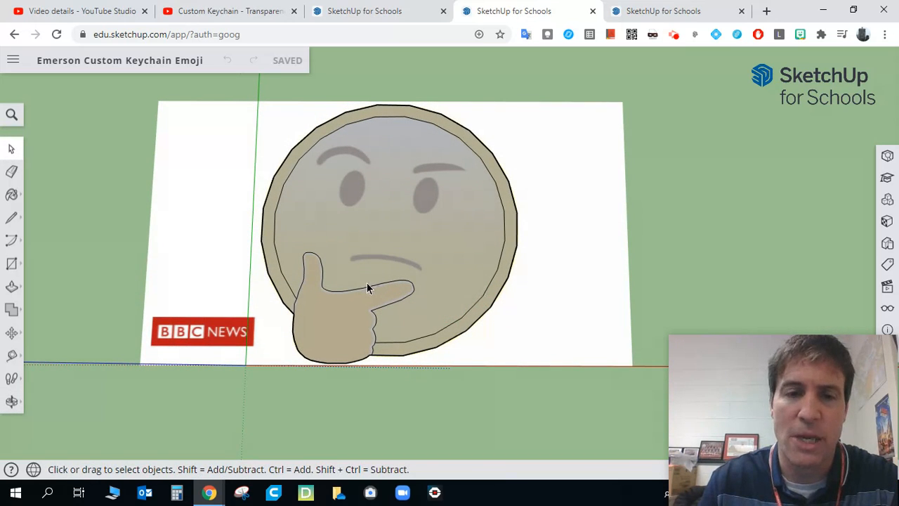
pyautogui.scroll(5, 359, 261)
pyautogui.scroll(3, 414, 265)
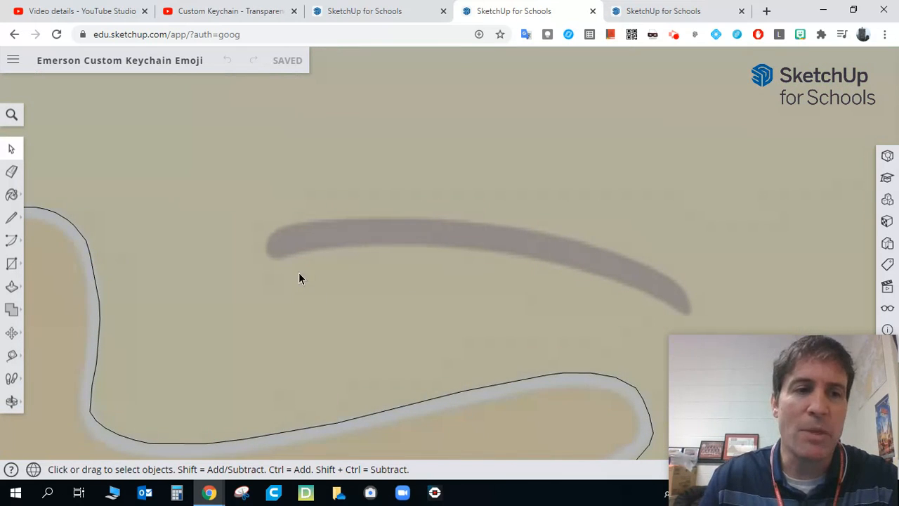
# Step: Trace the emoji's mouth as an open line of five connected segments along its centre
pyautogui.click(12, 217)
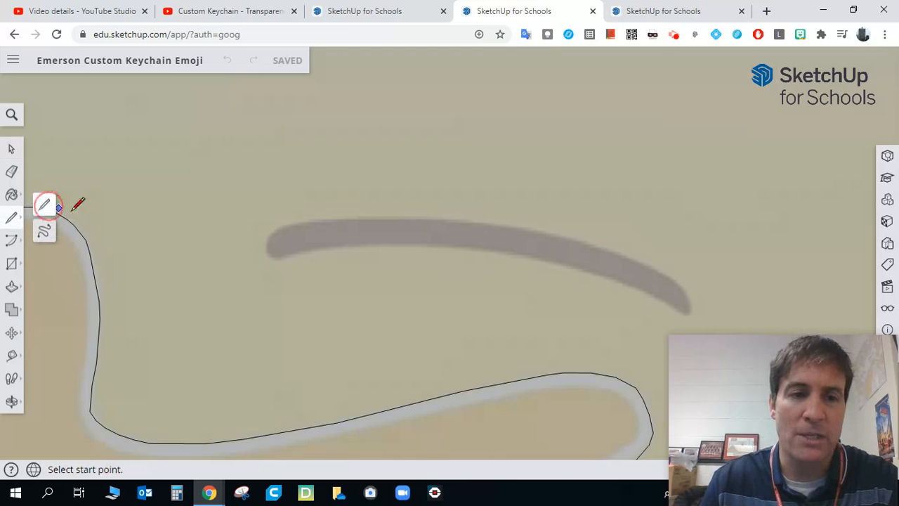
pyautogui.click(273, 243)
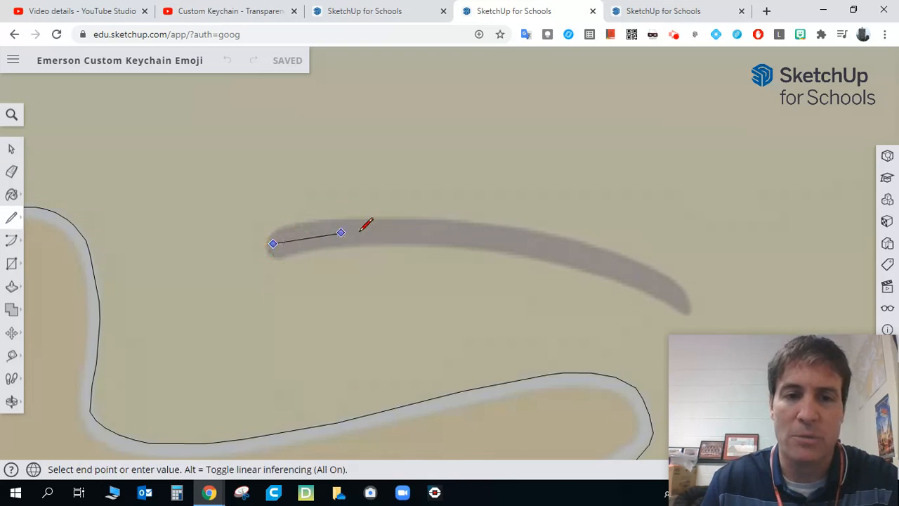
pyautogui.click(373, 229)
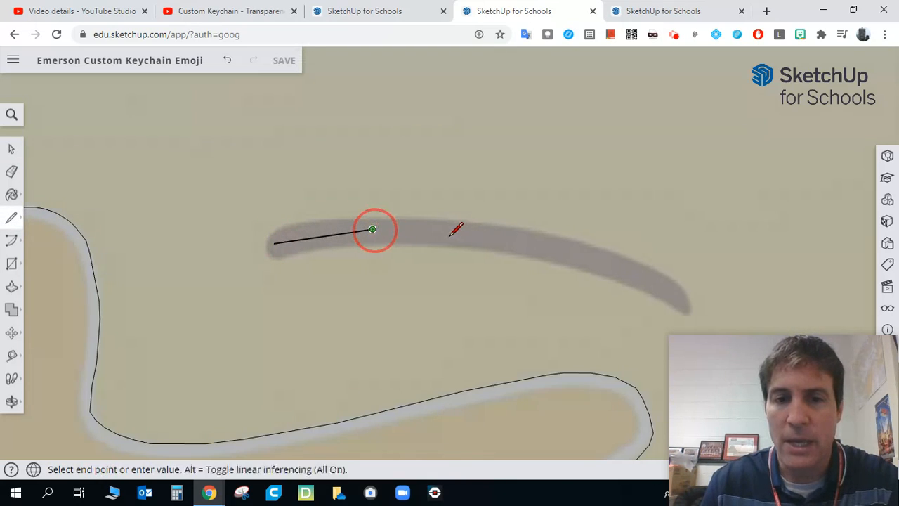
pyautogui.click(448, 229)
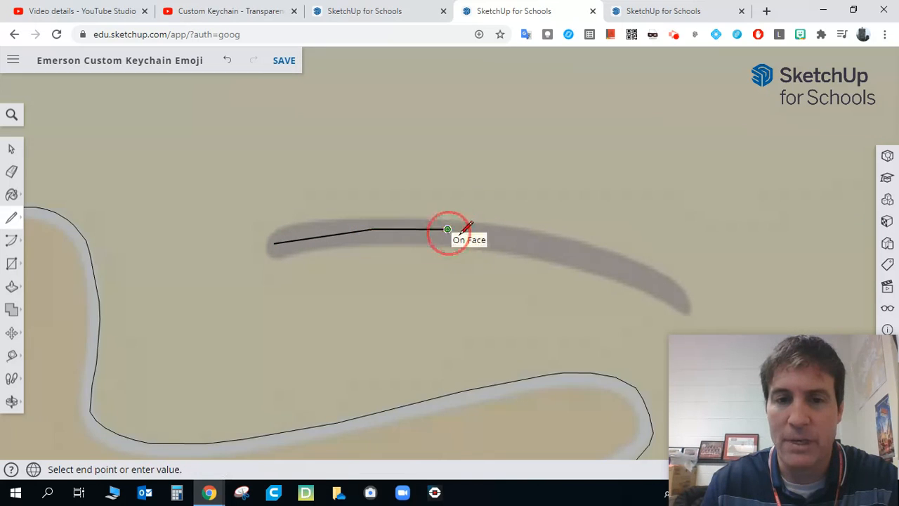
pyautogui.scroll(1, 542, 241)
pyautogui.click(543, 245)
pyautogui.click(647, 276)
pyautogui.click(723, 317)
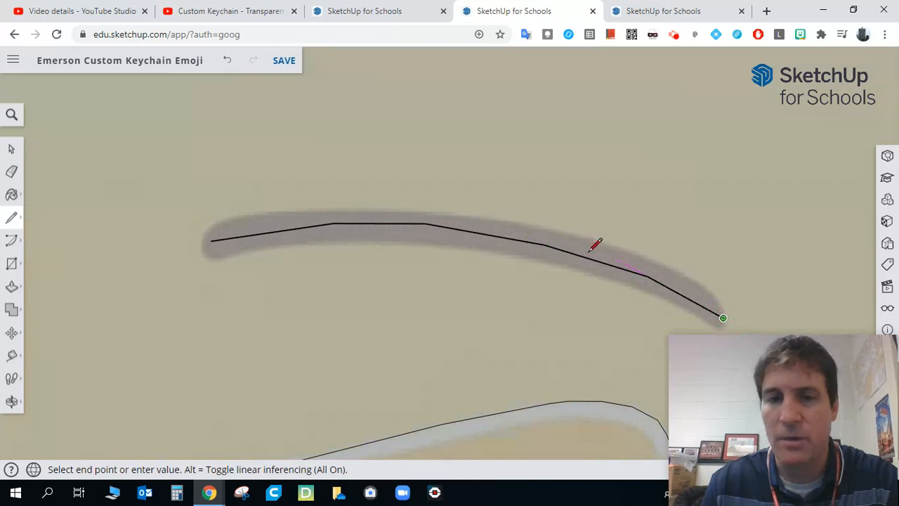
pyautogui.click(11, 149)
# Step: Erase all segments of the open line running through the emoji's mouth
pyautogui.scroll(-6, 352, 272)
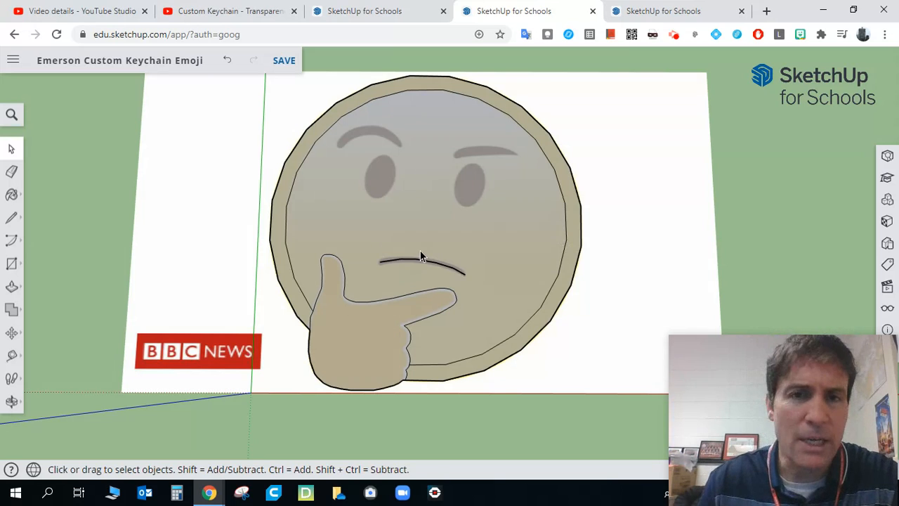
pyautogui.scroll(1, 424, 257)
pyautogui.scroll(-1, 432, 257)
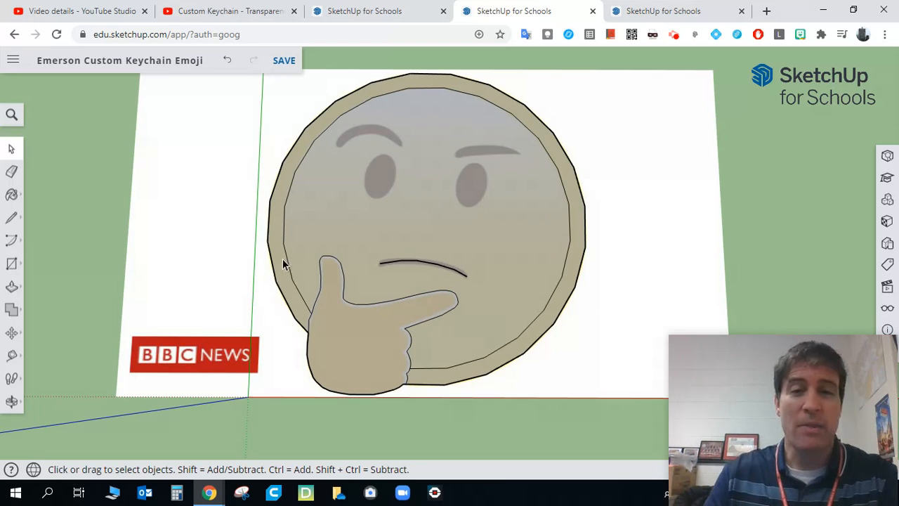
pyautogui.scroll(4, 460, 281)
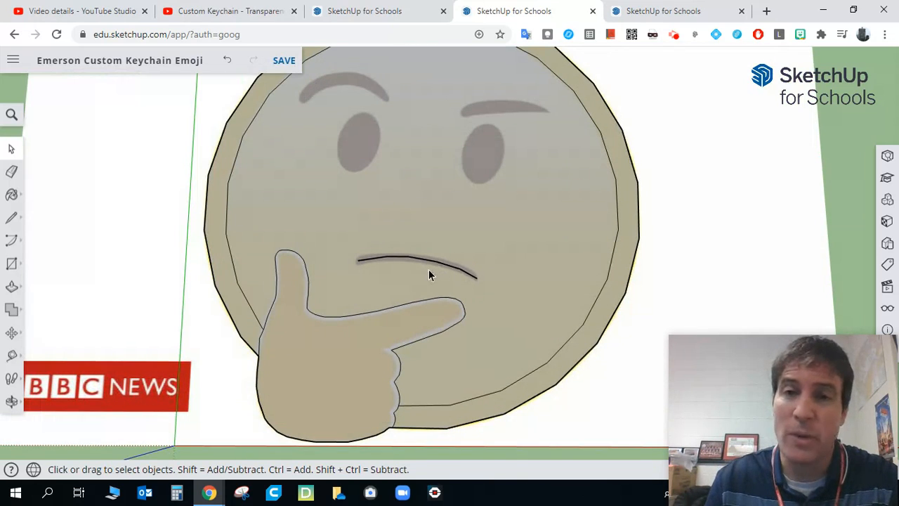
pyautogui.scroll(2, 459, 273)
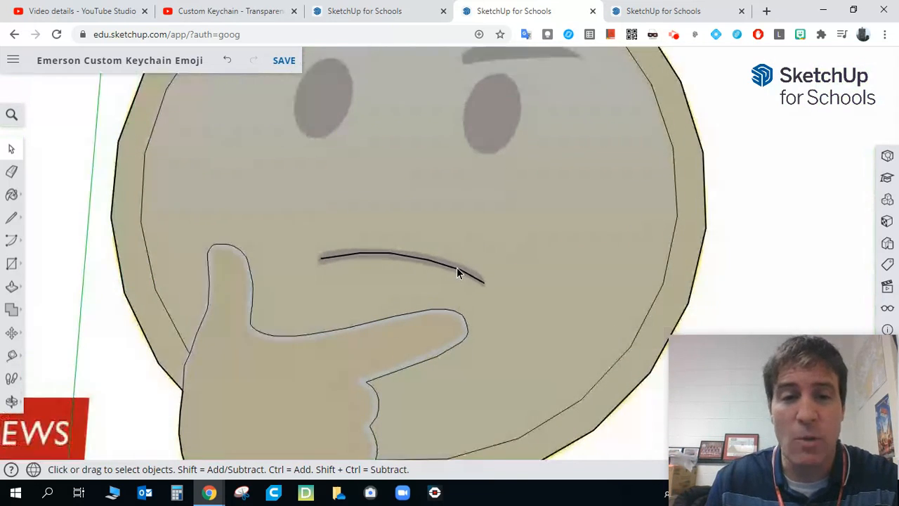
pyautogui.click(12, 172)
pyautogui.moveTo(321, 257)
pyautogui.mouseDown()
pyautogui.moveTo(400, 258)
pyautogui.moveTo(477, 279)
pyautogui.mouseUp()
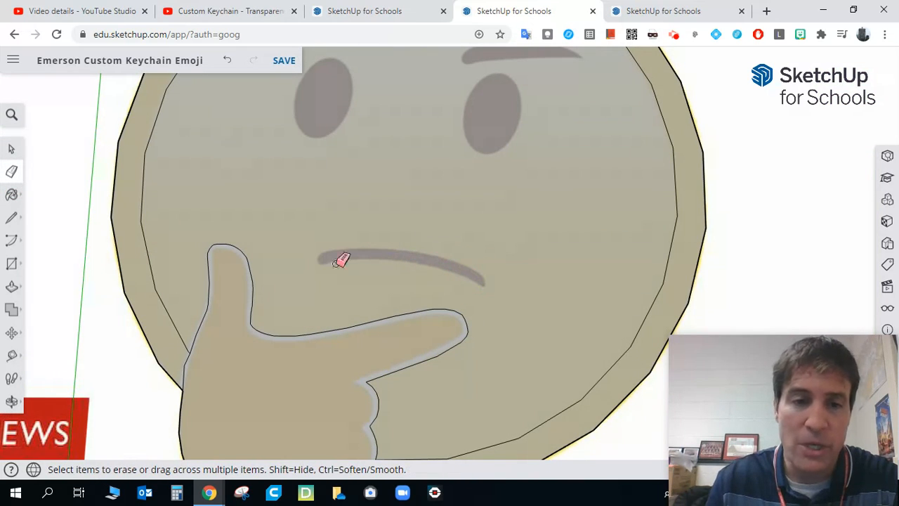
# Step: Start a line outline of the emoji's mouth with two connected segments along the upper edge, beginning at the mouth's left end
pyautogui.click(11, 217)
pyautogui.scroll(5, 337, 253)
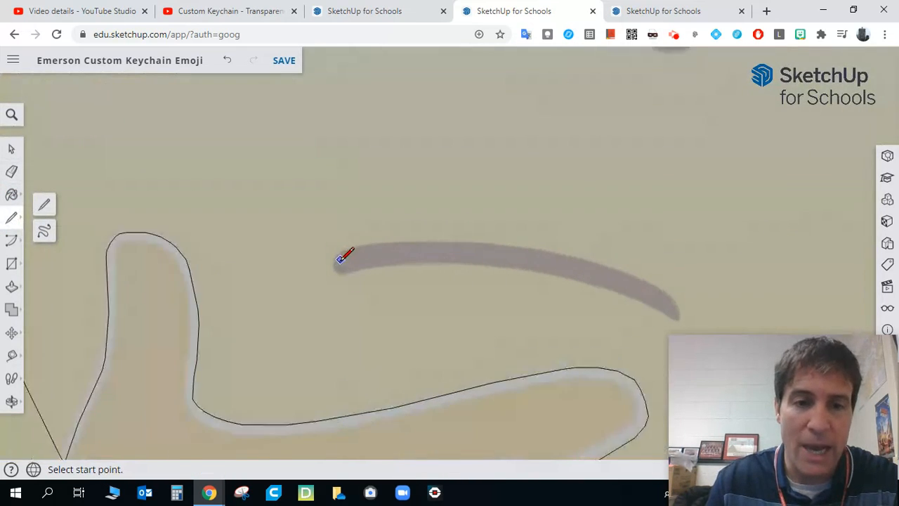
pyautogui.click(345, 245)
pyautogui.scroll(2, 387, 243)
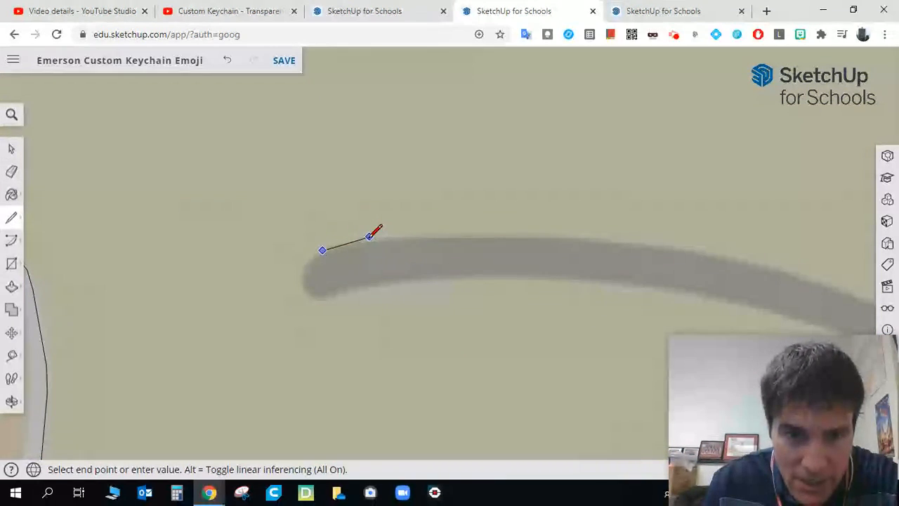
pyautogui.click(375, 238)
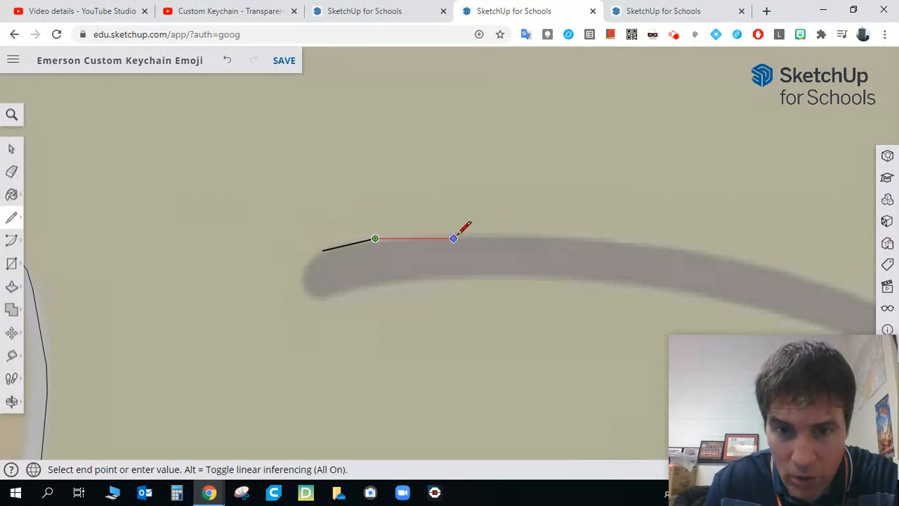
pyautogui.scroll(3, 456, 236)
pyautogui.scroll(5, 458, 228)
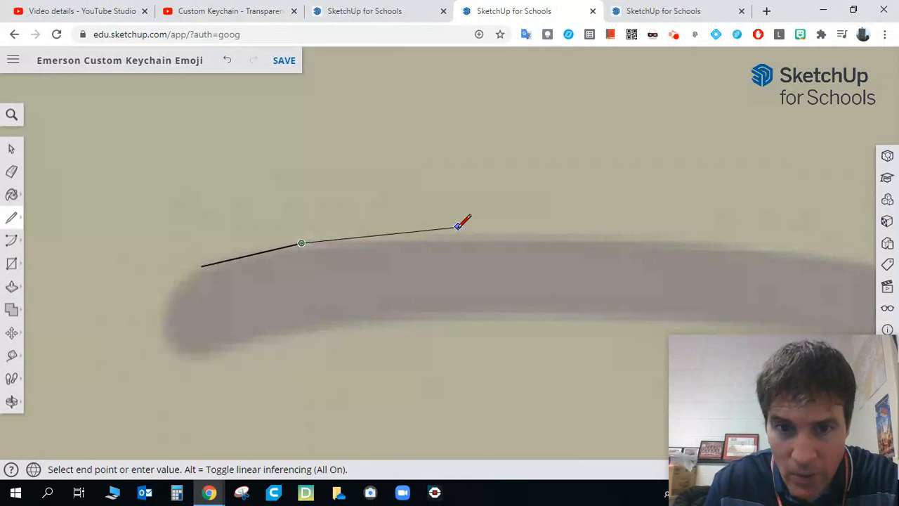
pyautogui.click(461, 237)
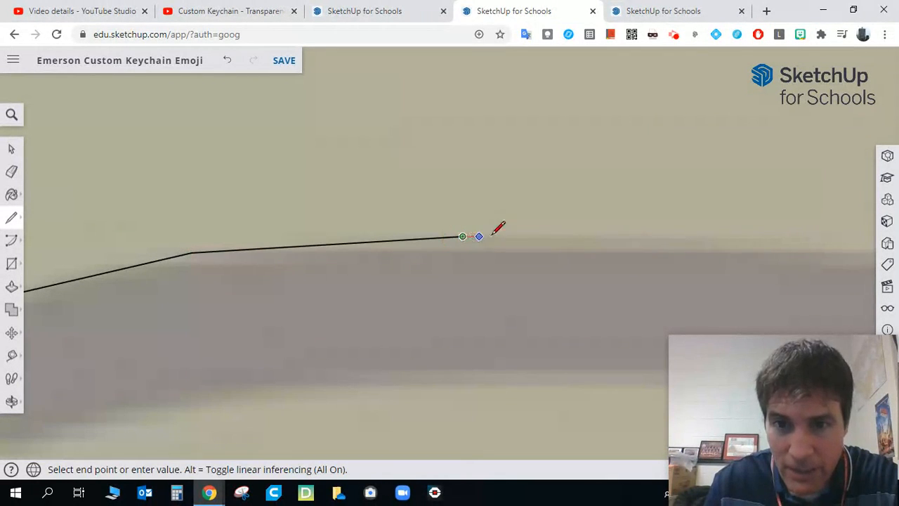
# Step: Continue the mouth outline with two connected segments across the middle of its upper edge
pyautogui.scroll(-3, 702, 233)
pyautogui.scroll(2, 713, 234)
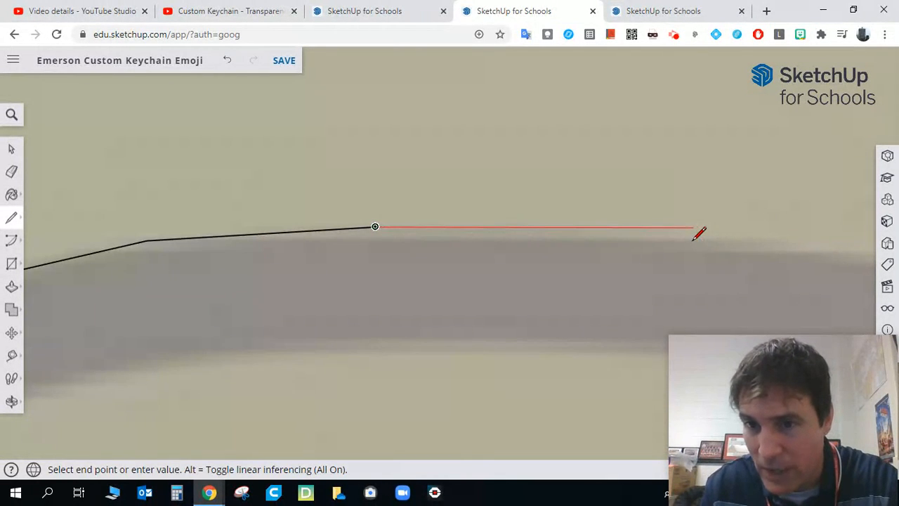
pyautogui.click(728, 244)
pyautogui.scroll(-2, 601, 251)
pyautogui.scroll(1, 815, 260)
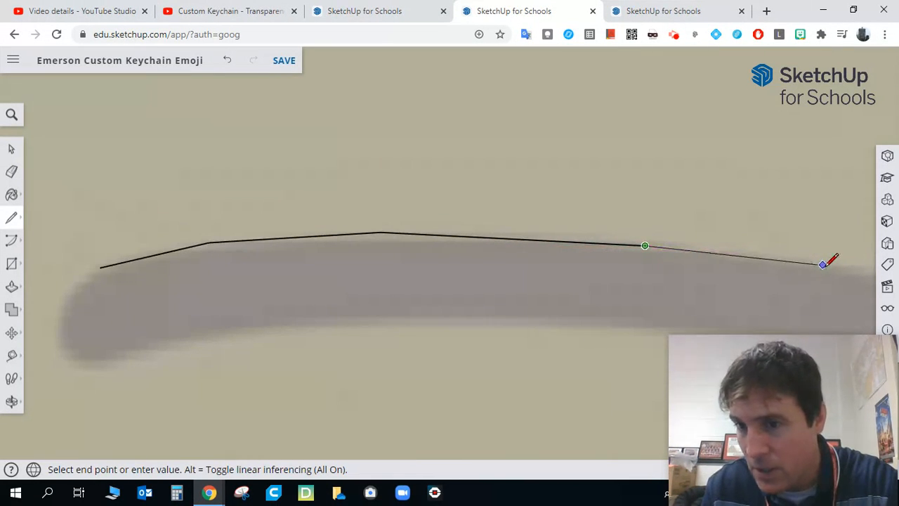
pyautogui.click(825, 264)
# Step: Extend the mouth outline with four connected segments following the upper edge down toward the mouth's right tip
pyautogui.scroll(-2, 471, 202)
pyautogui.moveTo(614, 217); pyautogui.dragTo(290, 159, button='middle')
pyautogui.scroll(1, 519, 213)
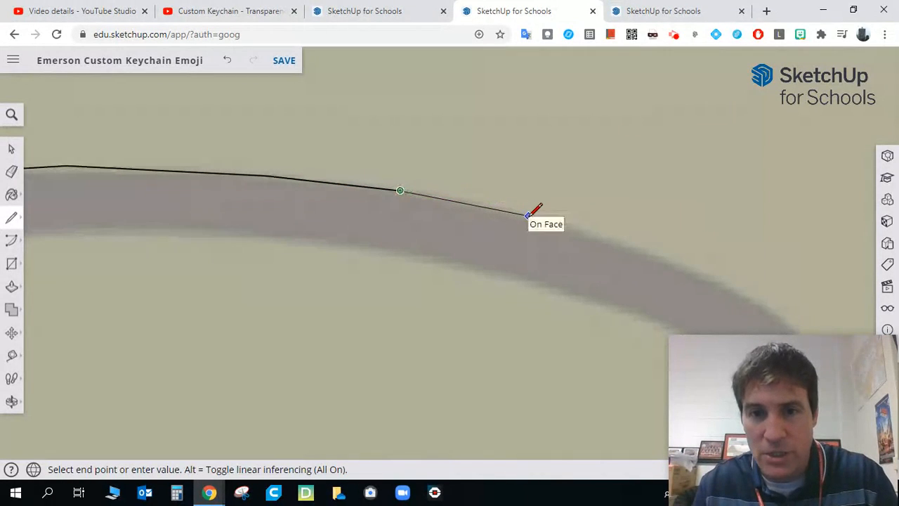
pyautogui.click(533, 219)
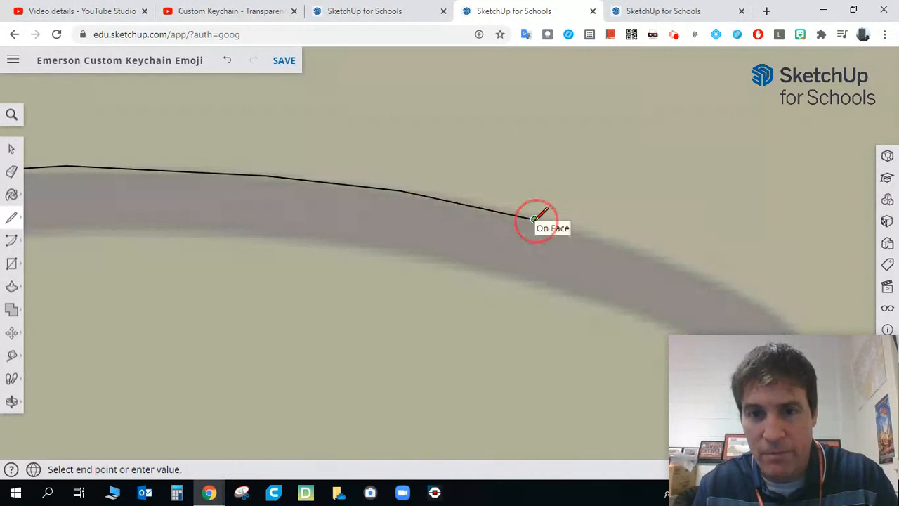
pyautogui.click(657, 259)
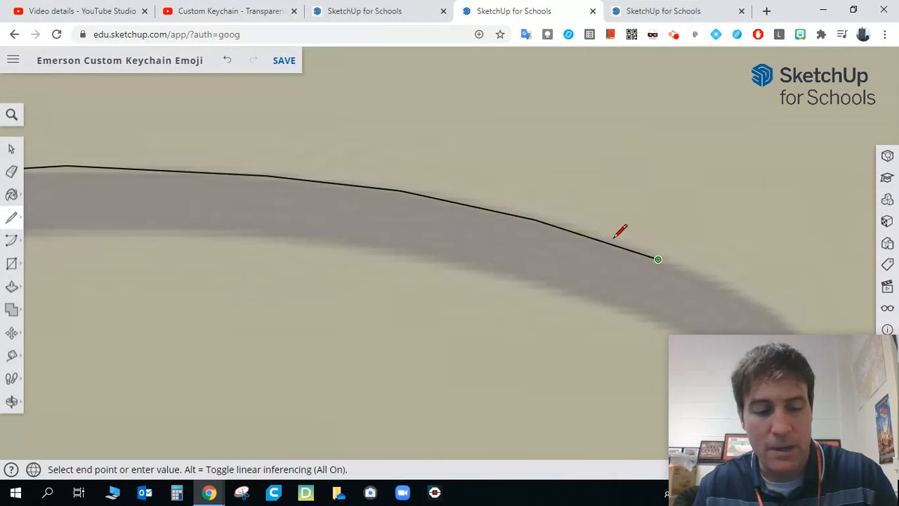
pyautogui.keyDown('shift'); pyautogui.moveTo(616, 236); pyautogui.dragTo(437, 144, button='middle'); pyautogui.keyUp('shift')
pyautogui.click(574, 206)
pyautogui.click(621, 242)
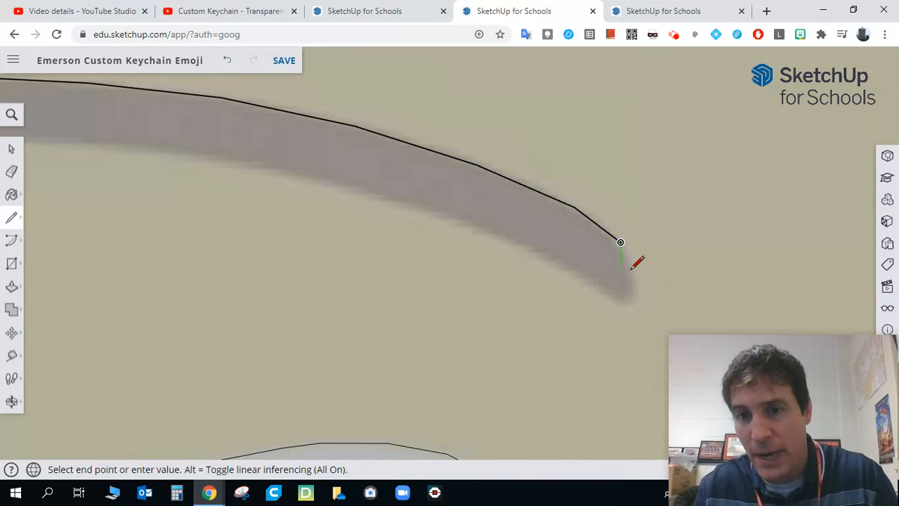
# Step: Trace around the mouth's right tip with four short connected segments
pyautogui.scroll(3, 635, 266)
pyautogui.click(632, 272)
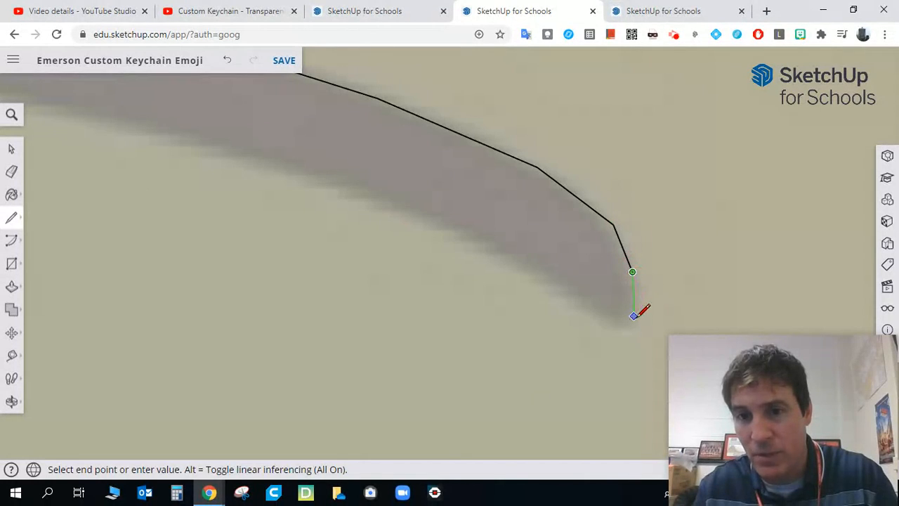
pyautogui.click(632, 318)
pyautogui.scroll(2, 632, 317)
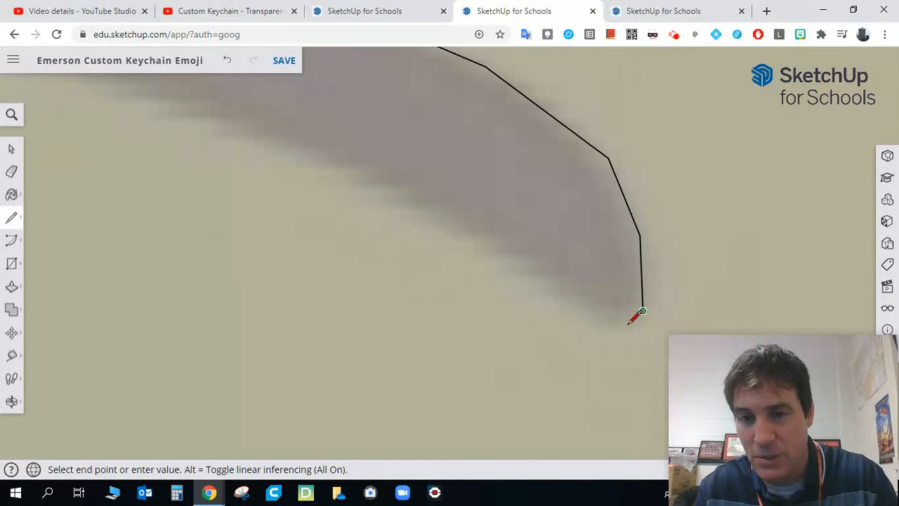
pyautogui.click(627, 327)
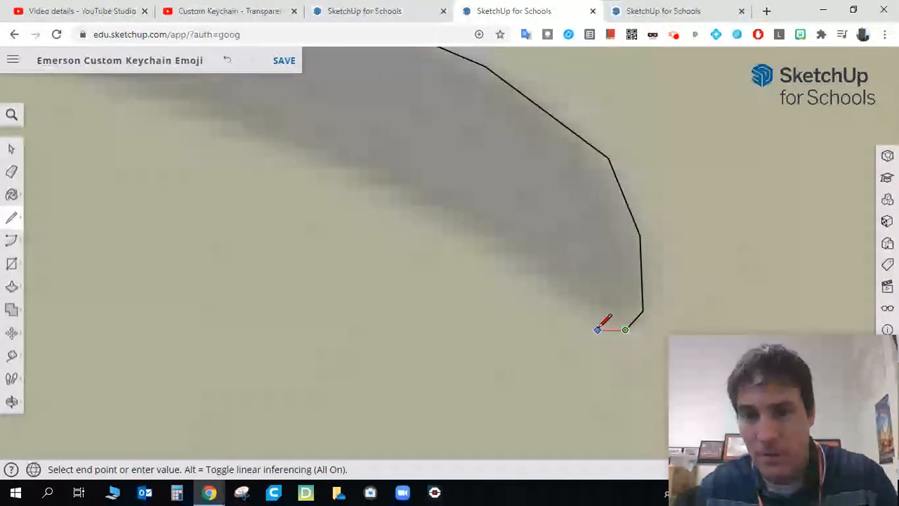
pyautogui.click(601, 329)
# Step: Trace back along the right part of the mouth's lower edge with three connected segments
pyautogui.click(489, 253)
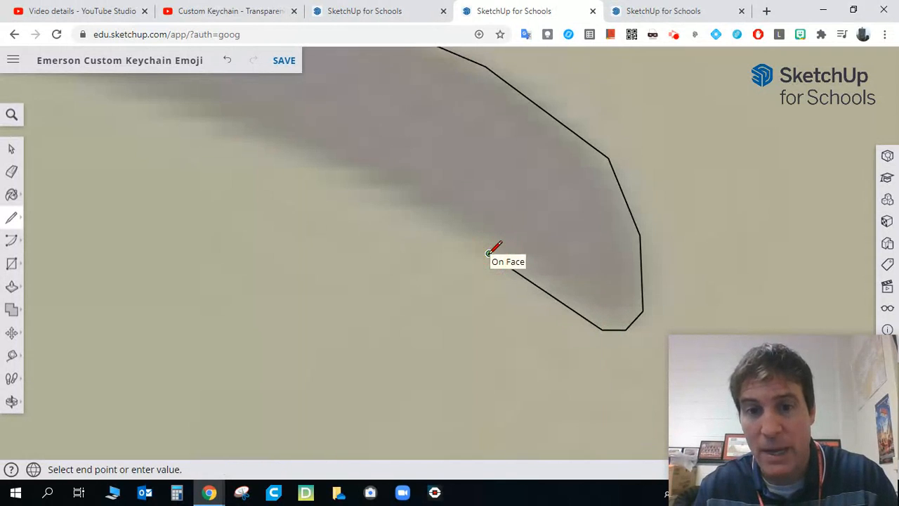
pyautogui.keyDown('shift'); pyautogui.moveTo(425, 221); pyautogui.dragTo(696, 284, button='middle'); pyautogui.keyUp('shift')
pyautogui.scroll(-3, 441, 205)
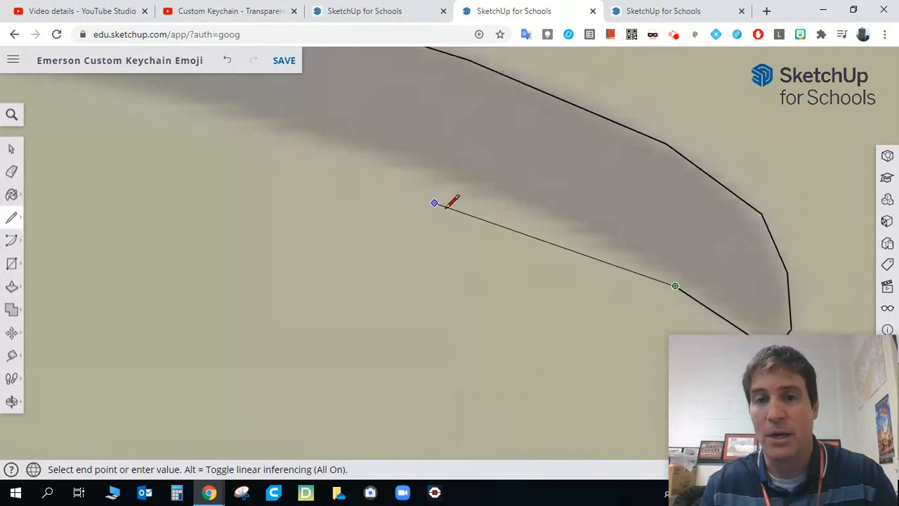
pyautogui.scroll(-1, 443, 189)
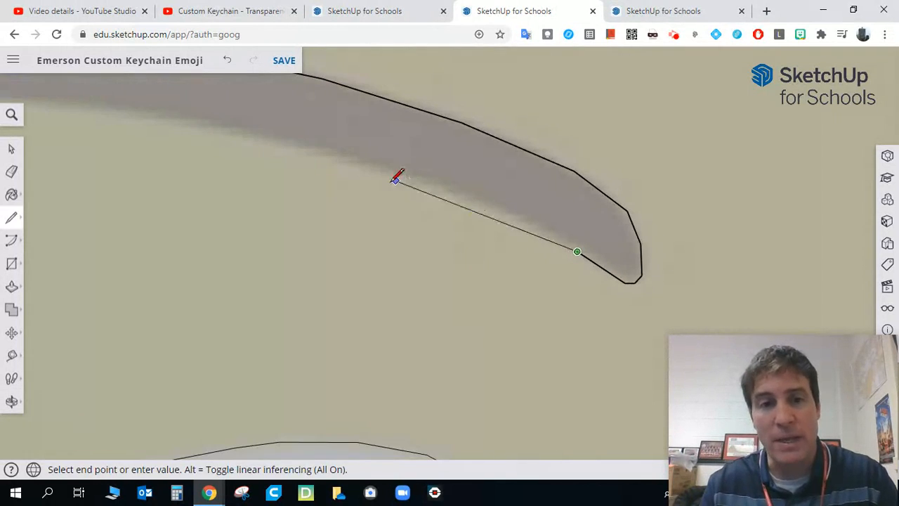
pyautogui.click(481, 204)
pyautogui.click(354, 162)
# Step: Continue the mouth outline leftward with three connected segments along the middle of the lower edge
pyautogui.keyDown('shift'); pyautogui.moveTo(421, 184); pyautogui.dragTo(663, 240, button='middle'); pyautogui.keyUp('shift')
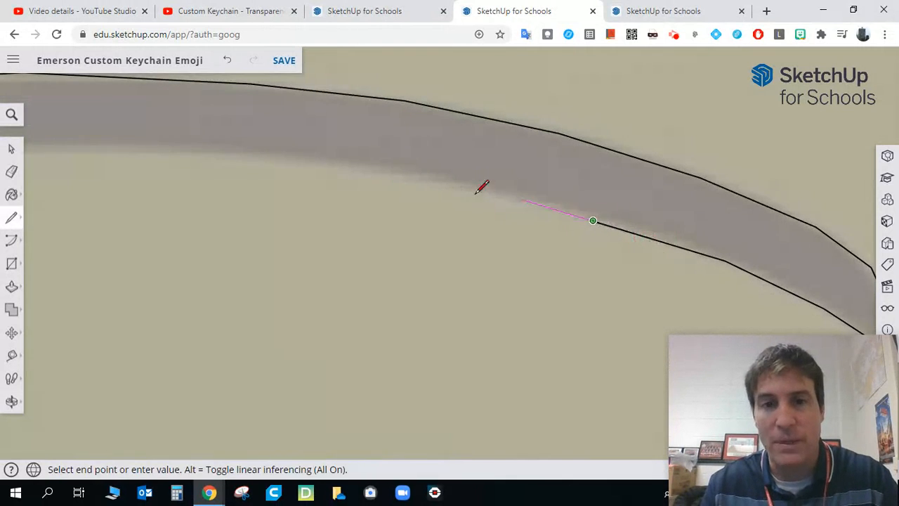
pyautogui.click(436, 183)
pyautogui.keyDown('shift'); pyautogui.moveTo(436, 183); pyautogui.dragTo(633, 213, button='middle'); pyautogui.keyUp('shift')
pyautogui.click(485, 189)
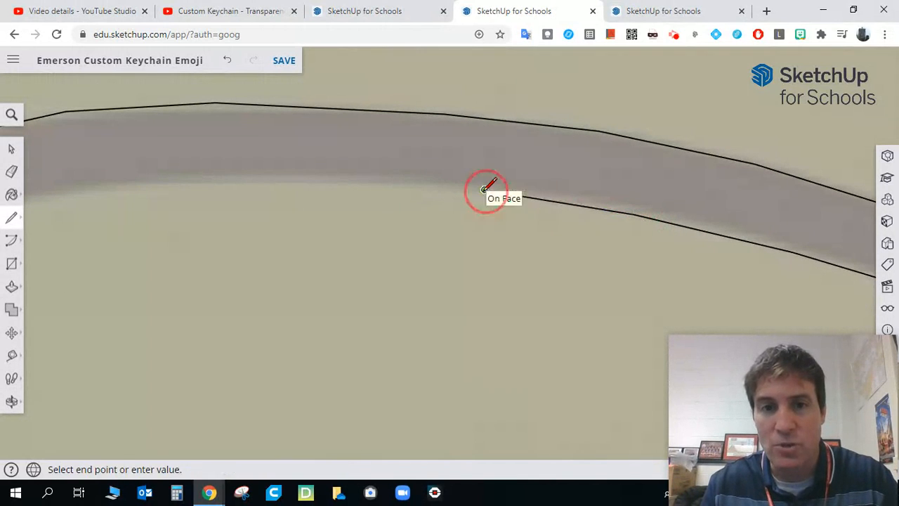
pyautogui.scroll(2, 338, 177)
pyautogui.click(334, 180)
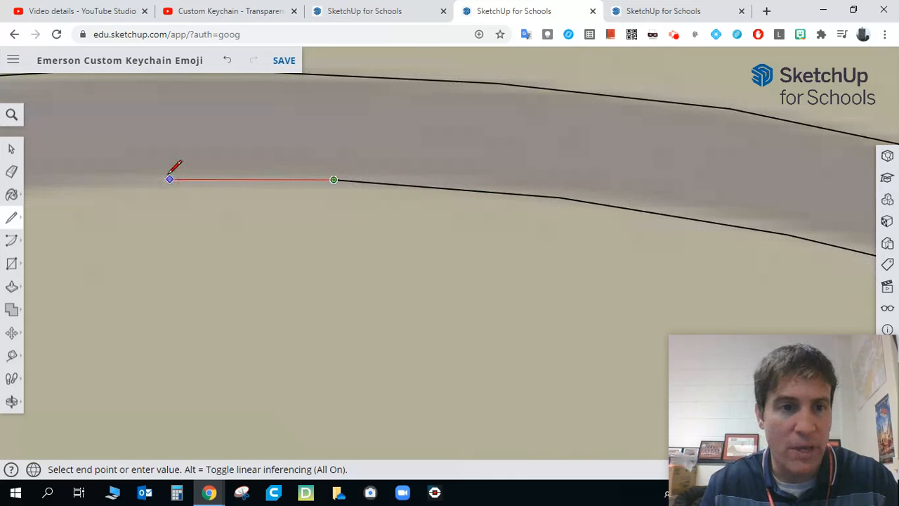
# Step: Extend the mouth outline with five connected segments along the remaining lower edge to the bottom of the left end
pyautogui.moveTo(156, 168); pyautogui.dragTo(562, 173, button='middle')
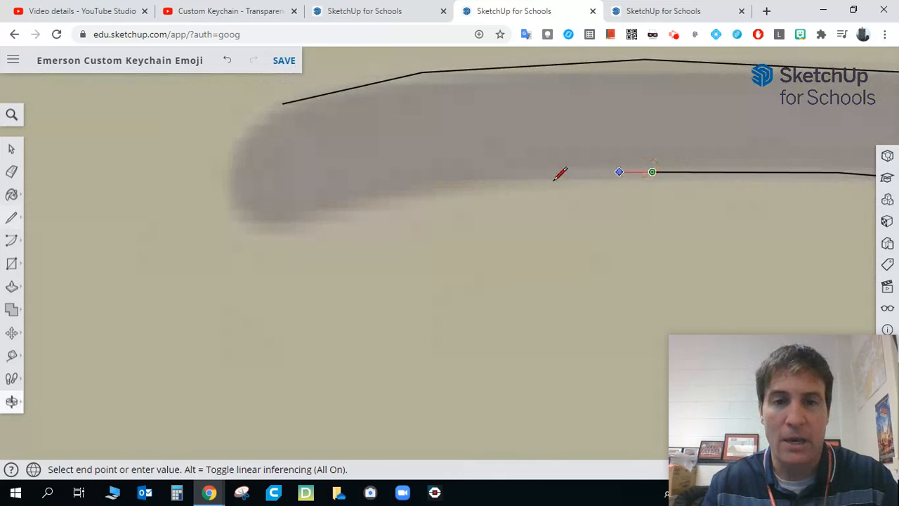
pyautogui.click(438, 189)
pyautogui.click(335, 212)
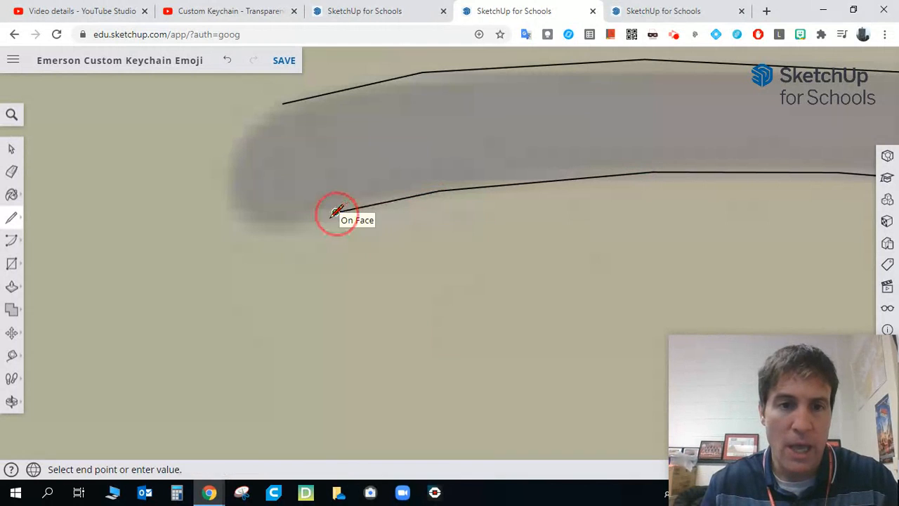
pyautogui.click(248, 234)
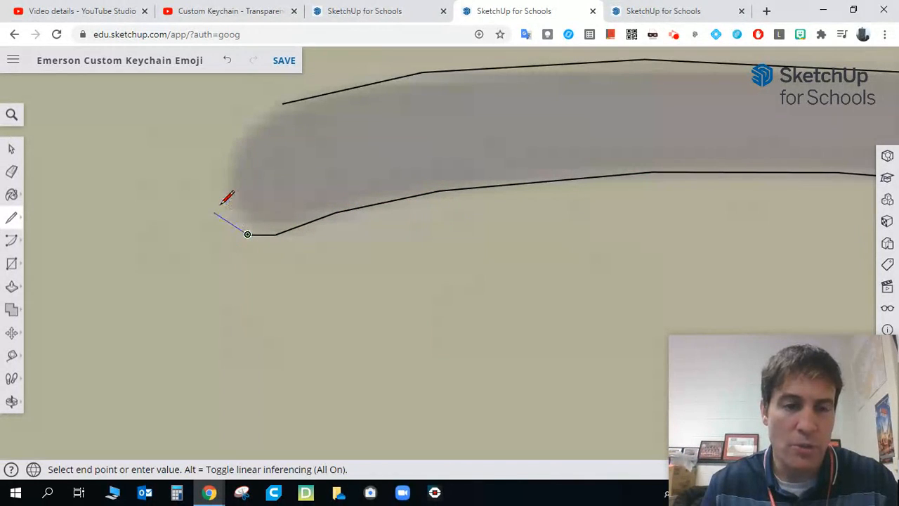
# Step: Trace around the mouth's left end with four connected segments, closing the outline at its start point
pyautogui.scroll(2, 221, 205)
pyautogui.click(227, 200)
pyautogui.click(231, 137)
pyautogui.keyDown('shift'); pyautogui.moveTo(231, 137); pyautogui.dragTo(215, 223, button='middle'); pyautogui.keyUp('shift')
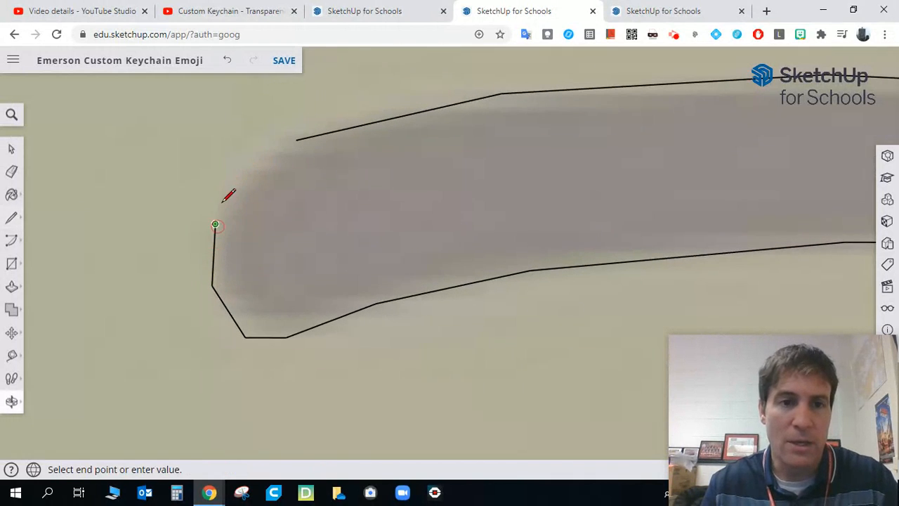
pyautogui.scroll(2, 239, 179)
pyautogui.click(243, 172)
pyautogui.click(326, 120)
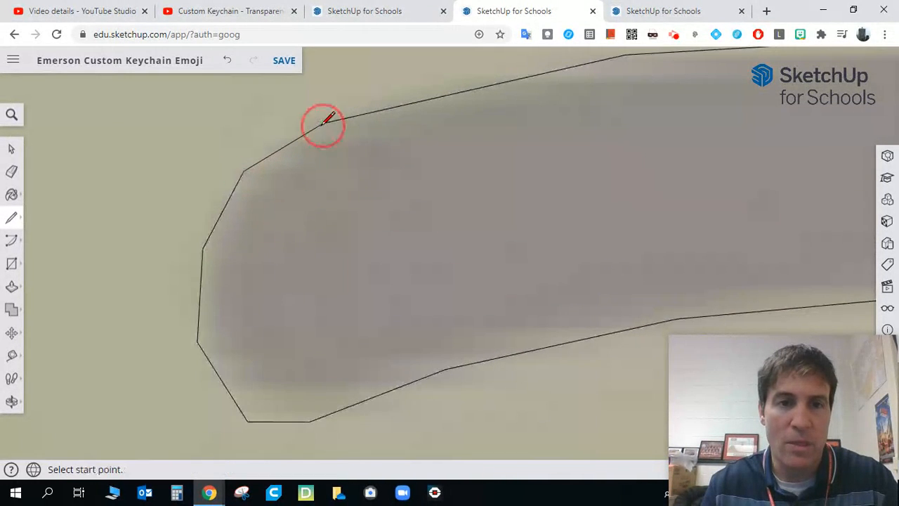
pyautogui.scroll(-6, 267, 191)
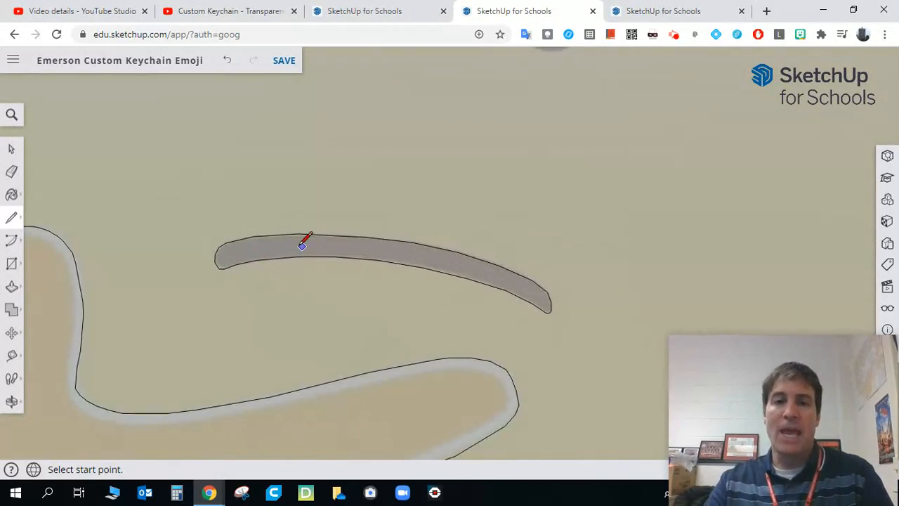
# Step: Try raising the closed mouth face slightly with Push/Pull, and undo the extrusion
pyautogui.click(14, 288)
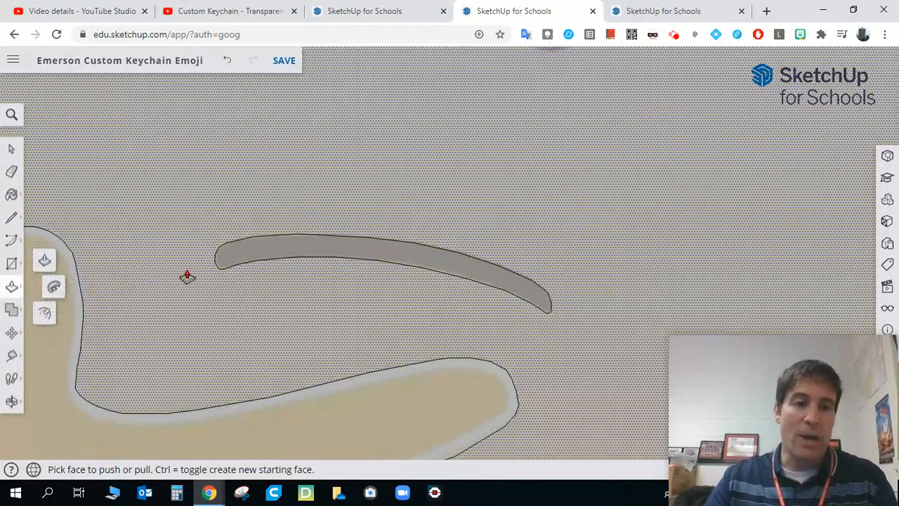
pyautogui.click(312, 246)
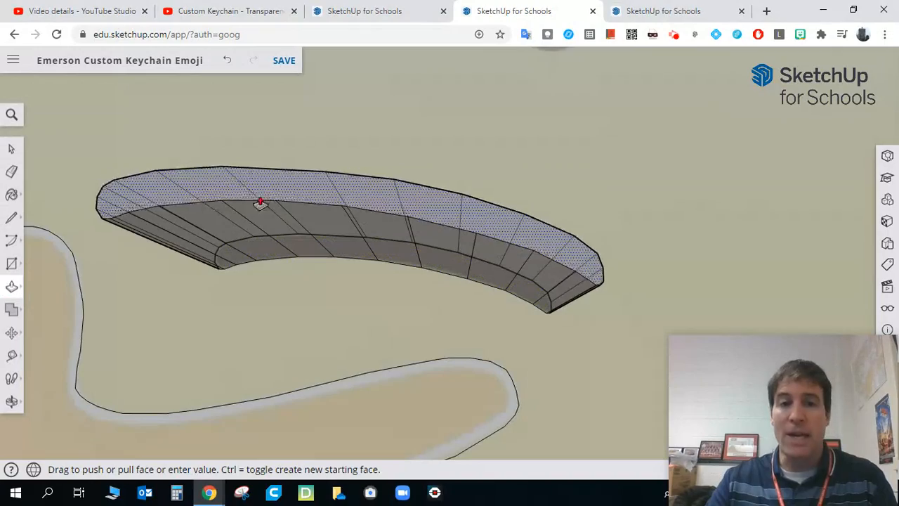
pyautogui.click(279, 306)
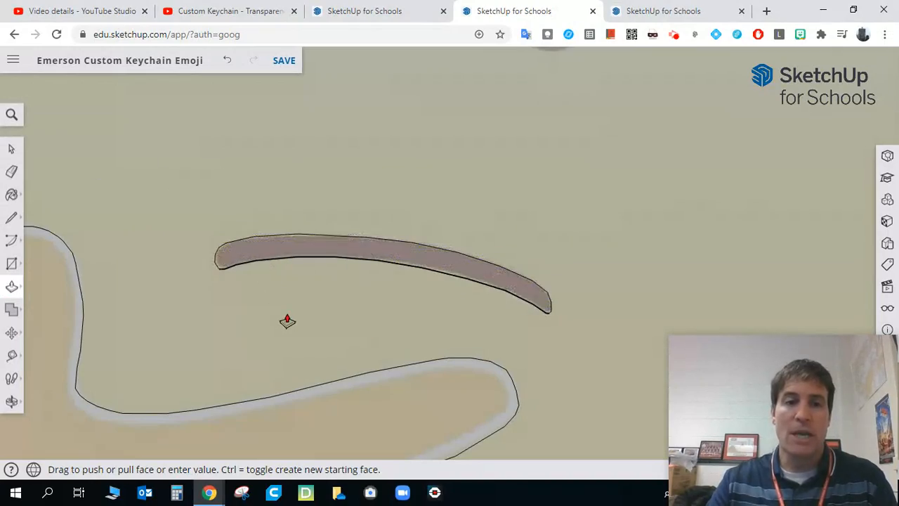
pyautogui.click(369, 340)
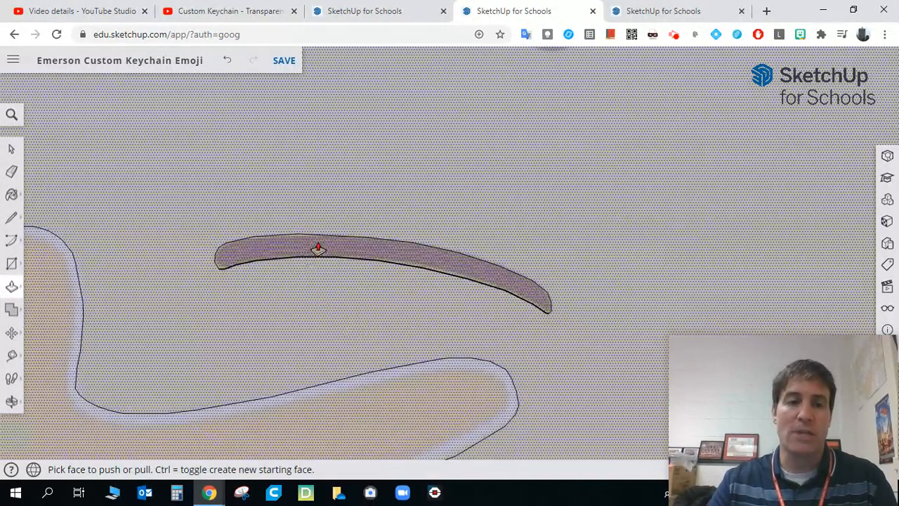
pyautogui.click(231, 67)
pyautogui.scroll(-4, 425, 309)
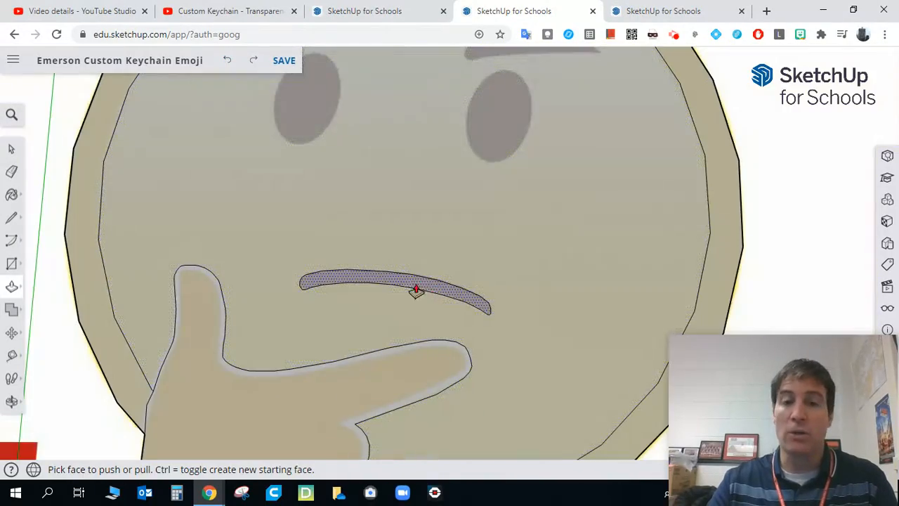
pyautogui.scroll(2, 396, 277)
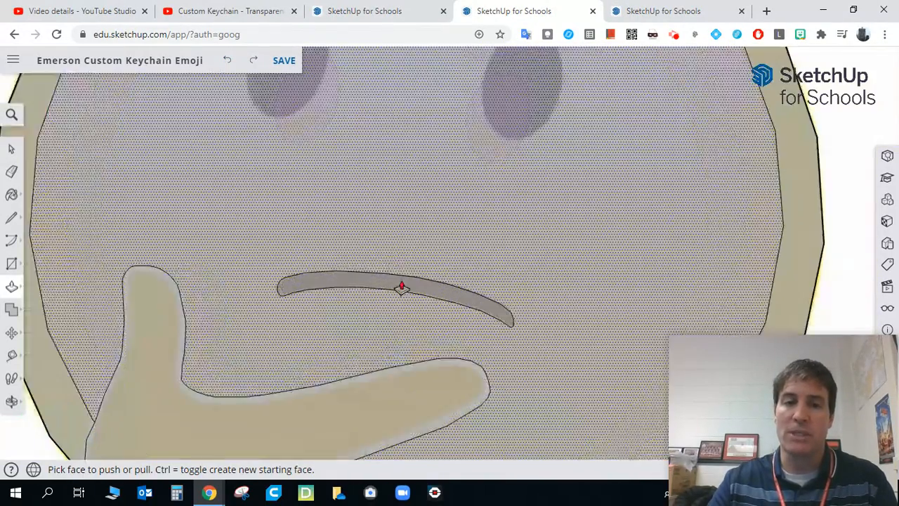
pyautogui.scroll(-5, 391, 347)
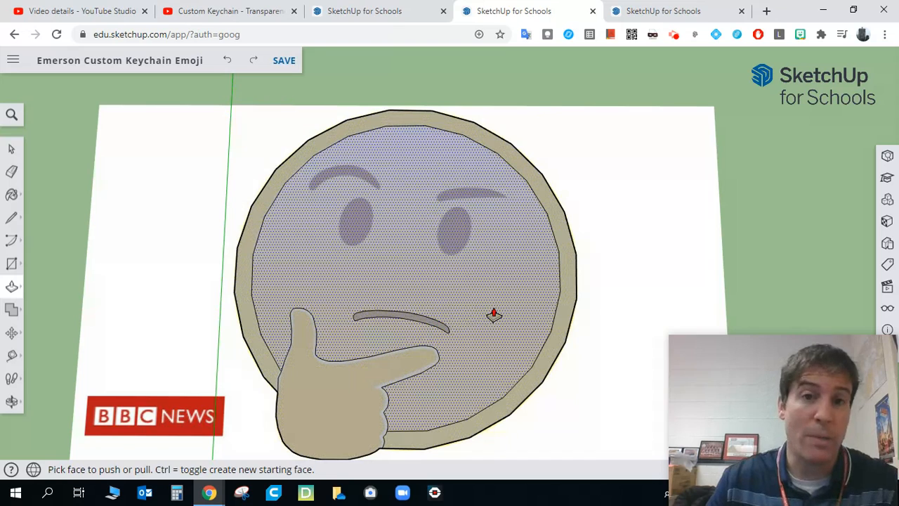
# Step: Switch to the open custom keychain Artic Fox model and zoom in on the fox's rear body and upper leg
pyautogui.click(365, 12)
pyautogui.scroll(1, 485, 342)
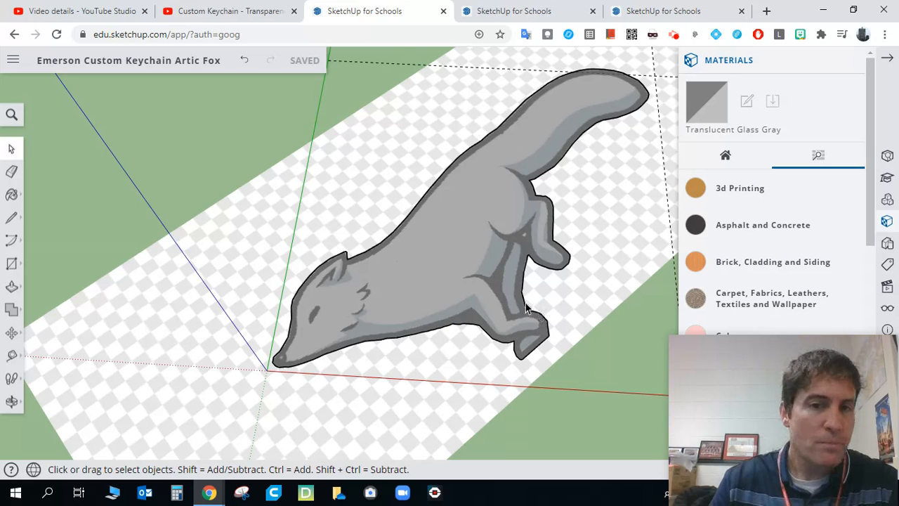
pyautogui.scroll(5, 519, 183)
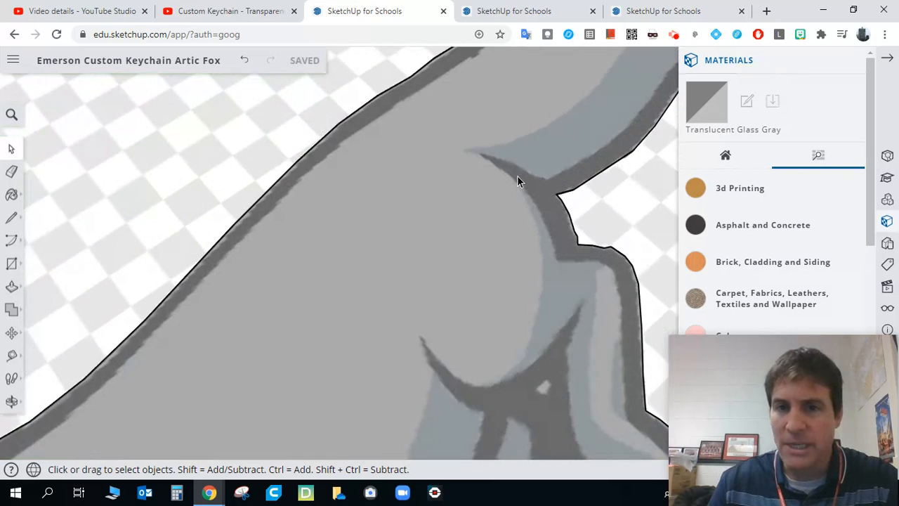
# Step: Try tracing the upper edge of the dark tail-base marking from the body outline's inner corner to the marking's tip, and erase the lines
pyautogui.click(11, 222)
pyautogui.click(567, 197)
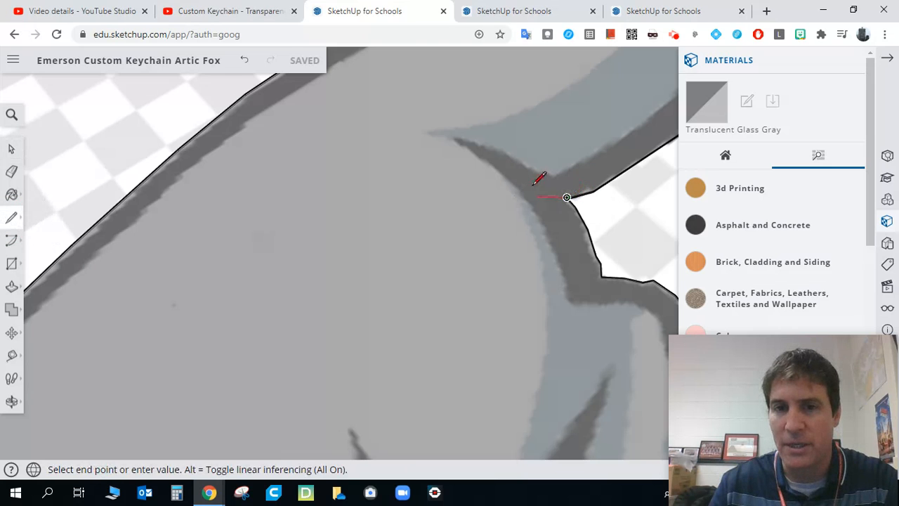
pyautogui.click(528, 176)
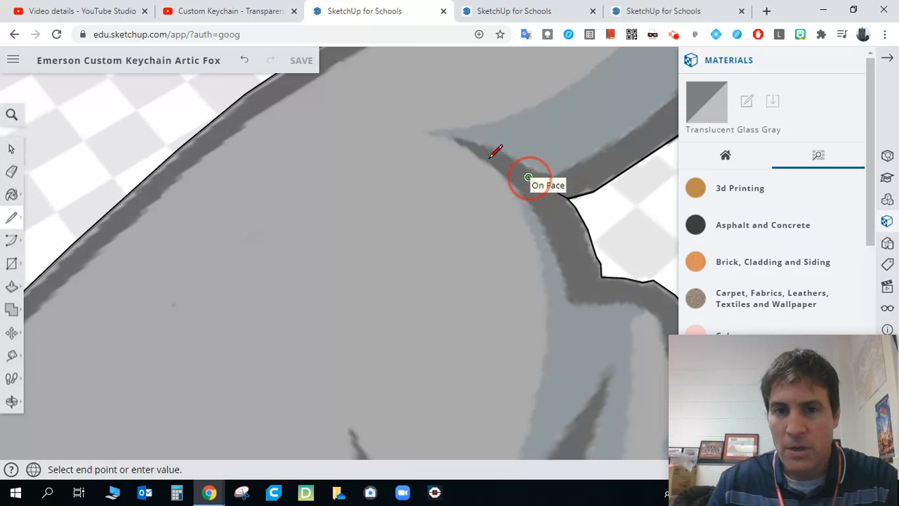
pyautogui.click(479, 151)
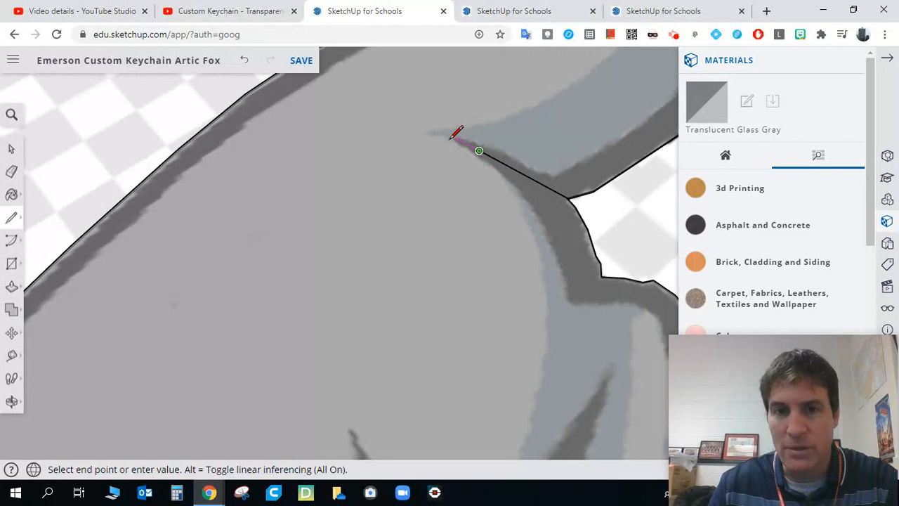
pyautogui.click(451, 136)
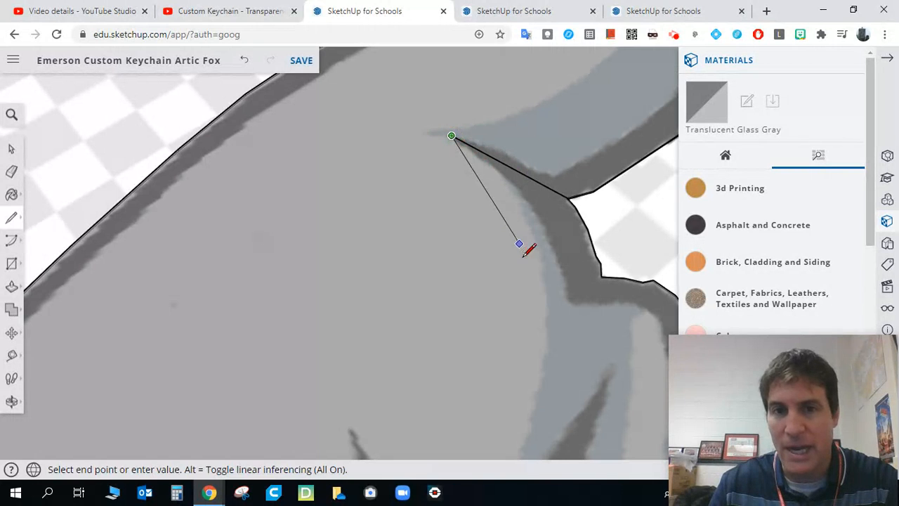
pyautogui.click(11, 149)
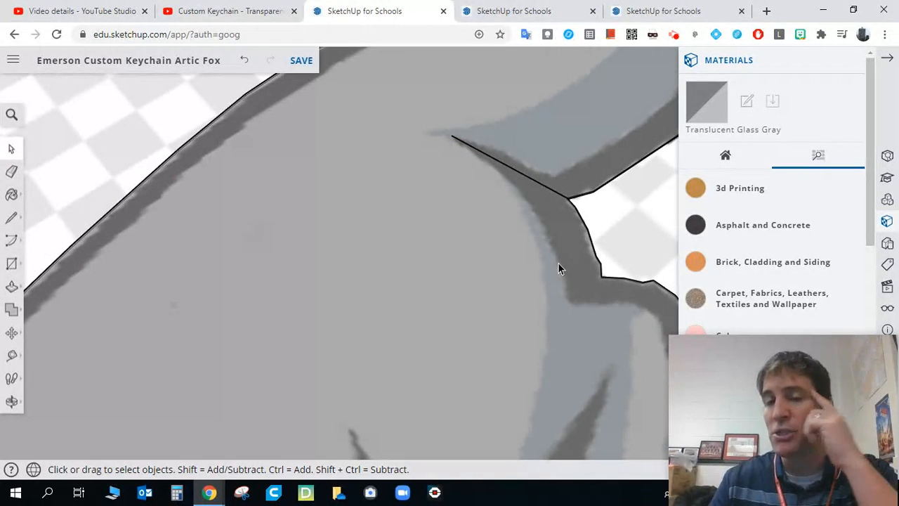
pyautogui.click(11, 172)
pyautogui.moveTo(461, 142)
pyautogui.mouseDown()
pyautogui.moveTo(507, 156)
pyautogui.moveTo(510, 185)
pyautogui.moveTo(545, 177)
pyautogui.moveTo(559, 206)
pyautogui.mouseUp()
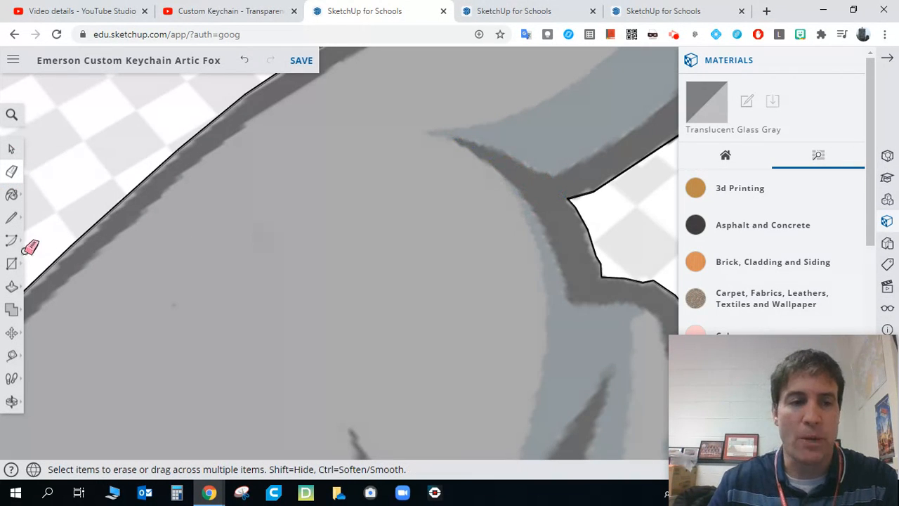
# Step: Trace the upper edge of the dark tail-base marking with connected line segments from its pointed tip to the body outline
pyautogui.click(12, 217)
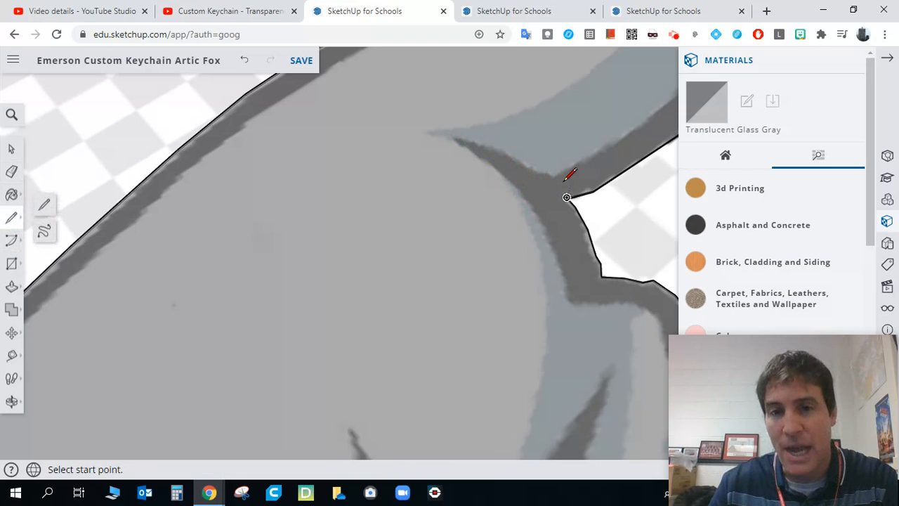
pyautogui.click(451, 138)
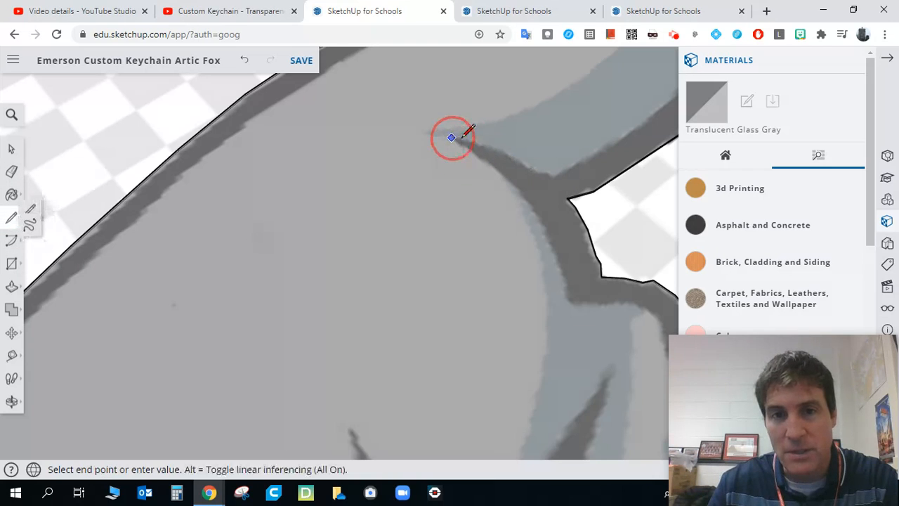
pyautogui.click(492, 148)
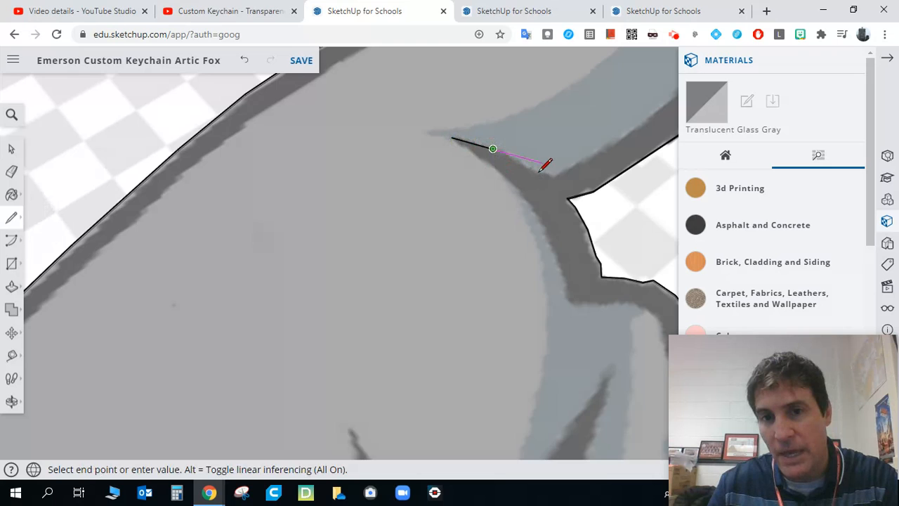
pyautogui.scroll(3, 528, 161)
pyautogui.click(537, 169)
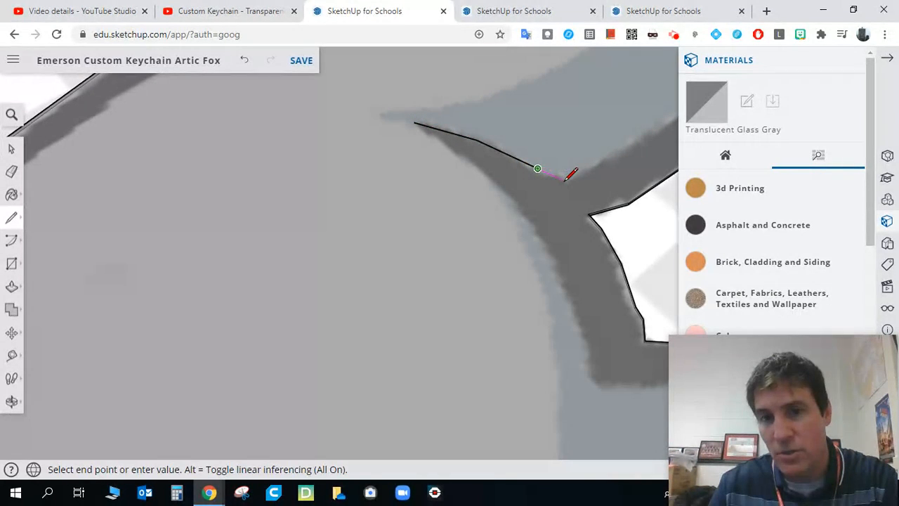
pyautogui.click(616, 206)
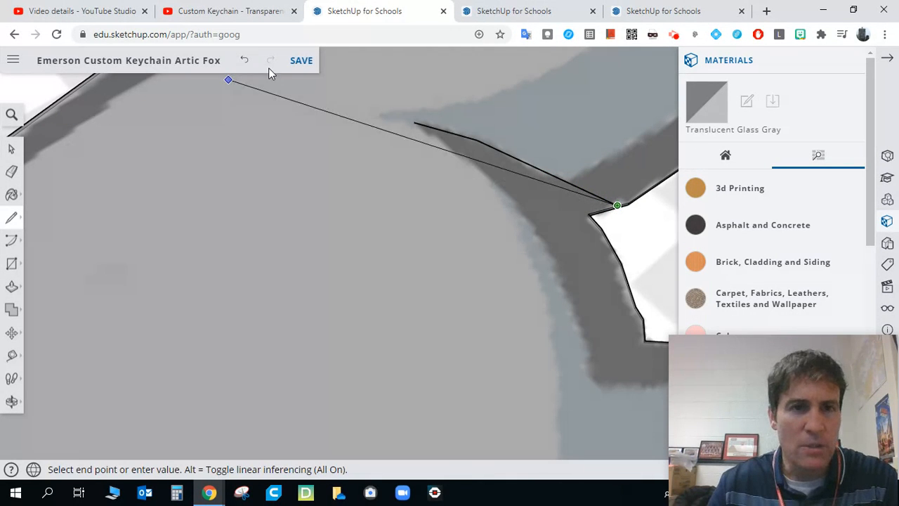
pyautogui.click(243, 61)
pyautogui.click(564, 180)
pyautogui.scroll(4, 618, 200)
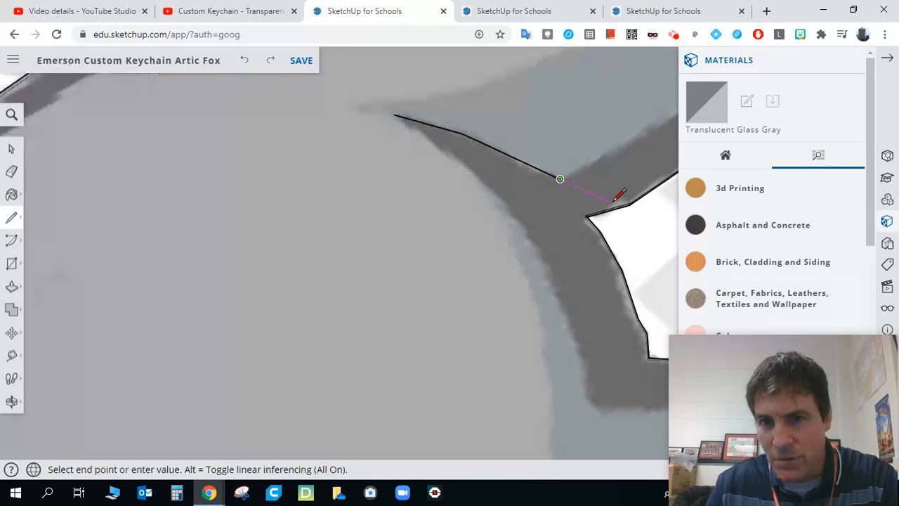
pyautogui.click(626, 211)
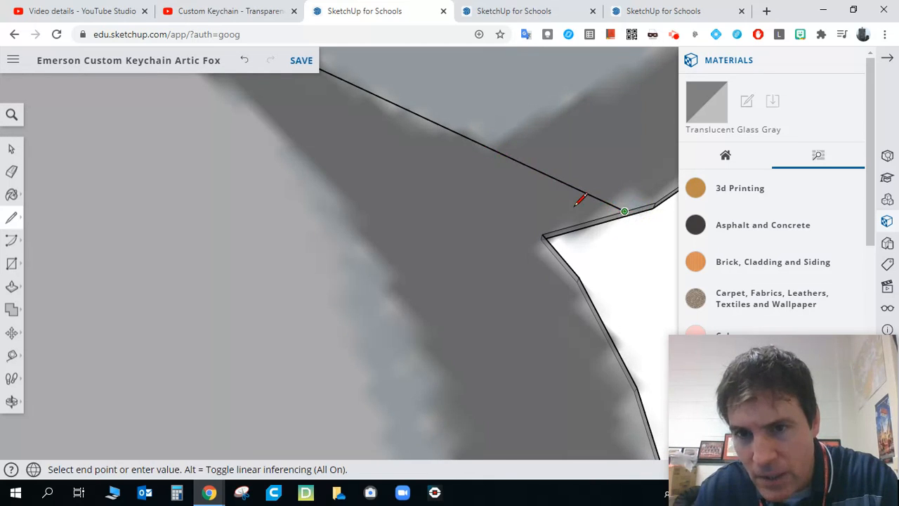
# Step: Draw a first line segment from the marking's pointed tip along its lower edge
pyautogui.scroll(-4, 504, 205)
pyautogui.click(517, 216)
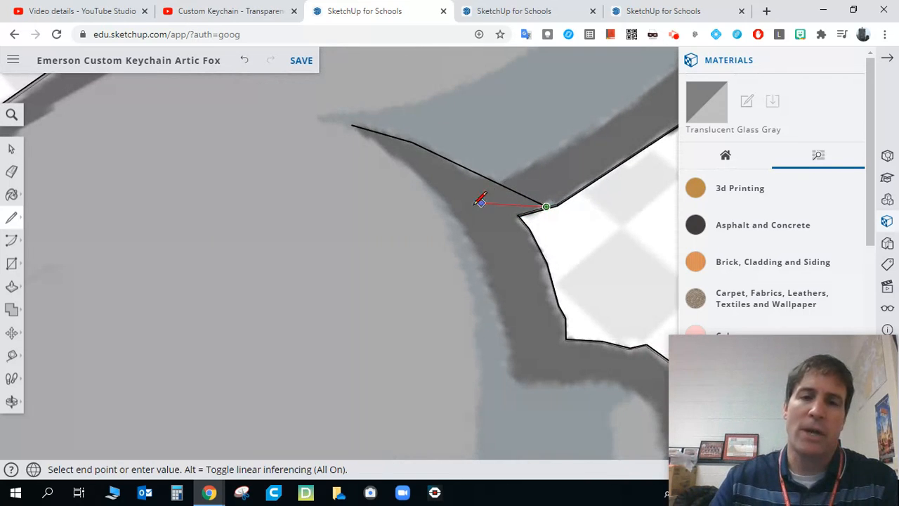
pyautogui.scroll(2, 479, 202)
pyautogui.scroll(-6, 506, 220)
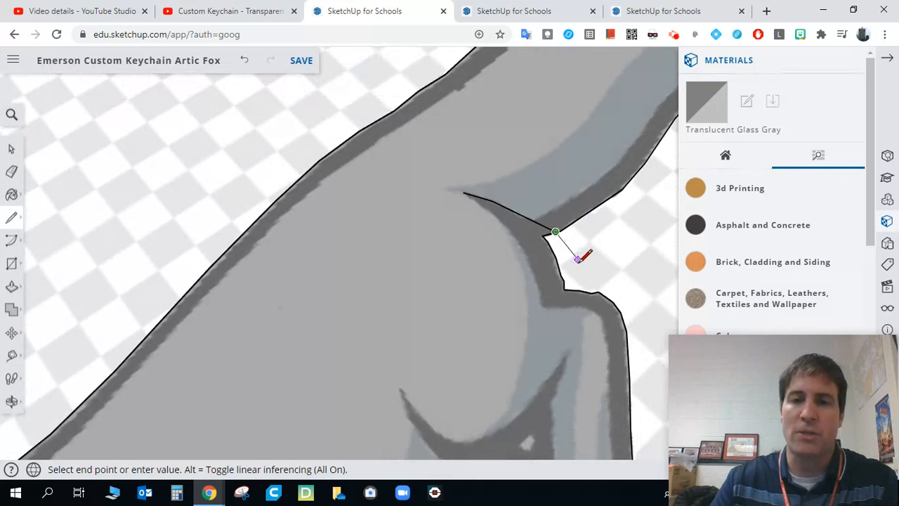
pyautogui.scroll(-2, 577, 259)
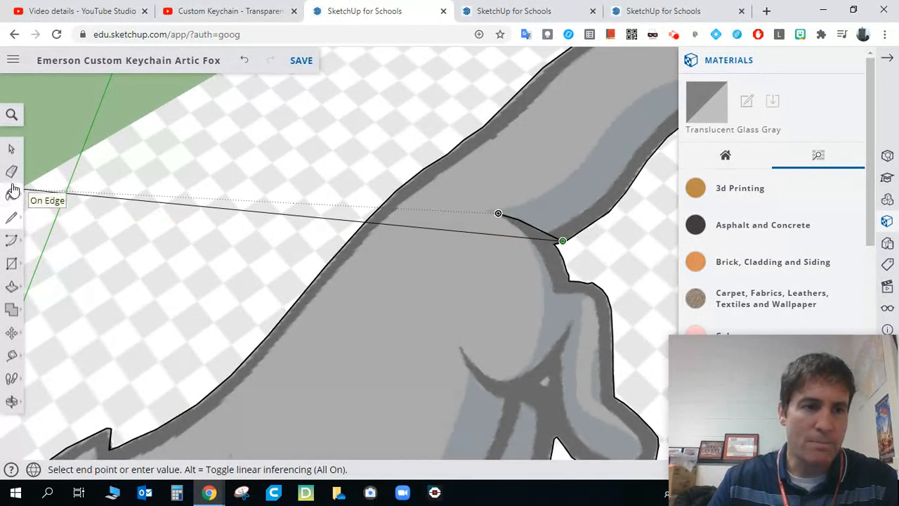
pyautogui.click(12, 217)
pyautogui.scroll(5, 573, 215)
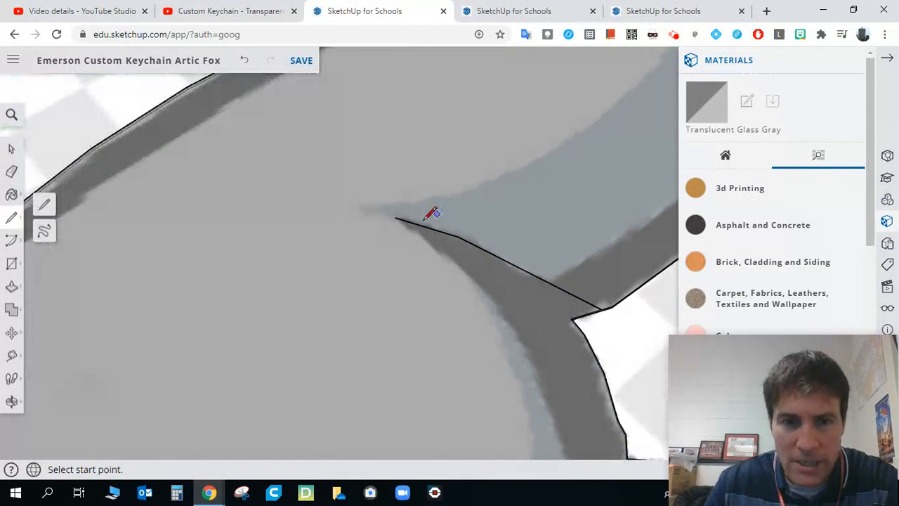
pyautogui.click(395, 217)
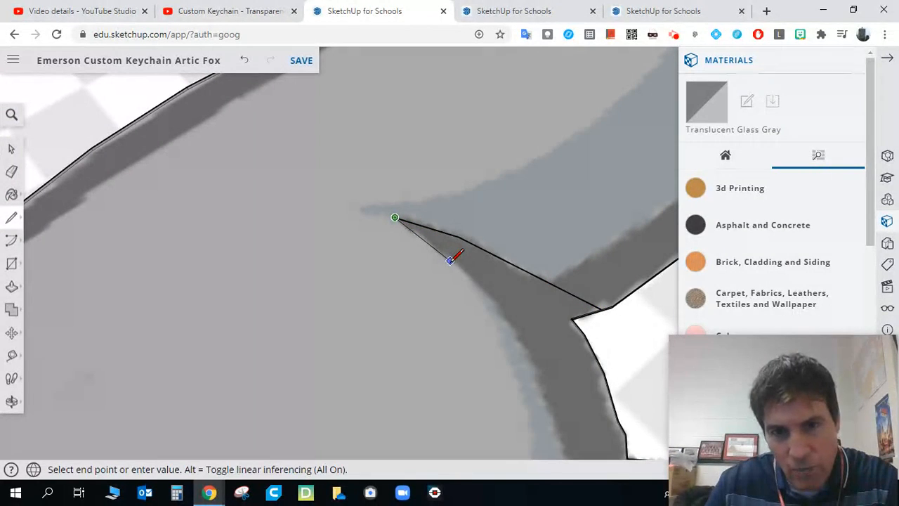
pyautogui.click(495, 295)
# Step: Try continuing the lower-edge outline with connected segments down to the marking's lower corner and across toward the hind leg
pyautogui.click(523, 341)
pyautogui.click(537, 364)
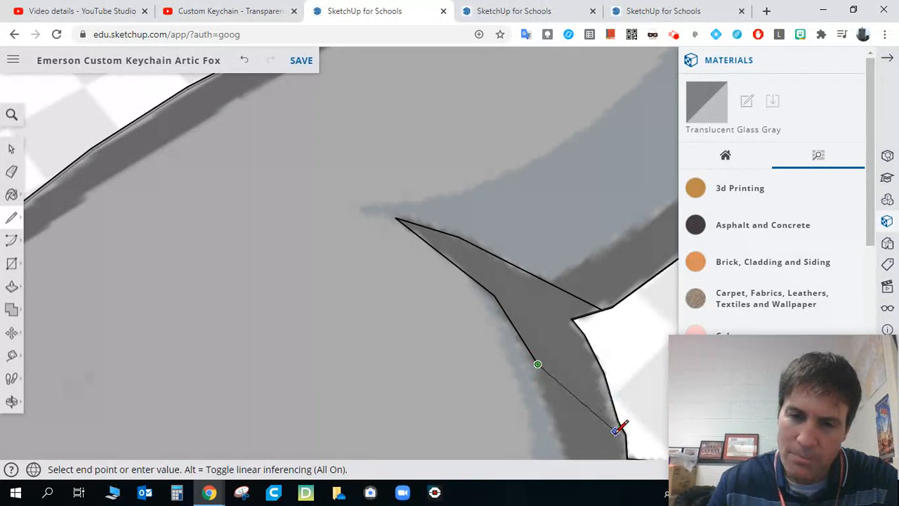
pyautogui.scroll(-5, 568, 361)
pyautogui.hotkey('ctrl', 'z')
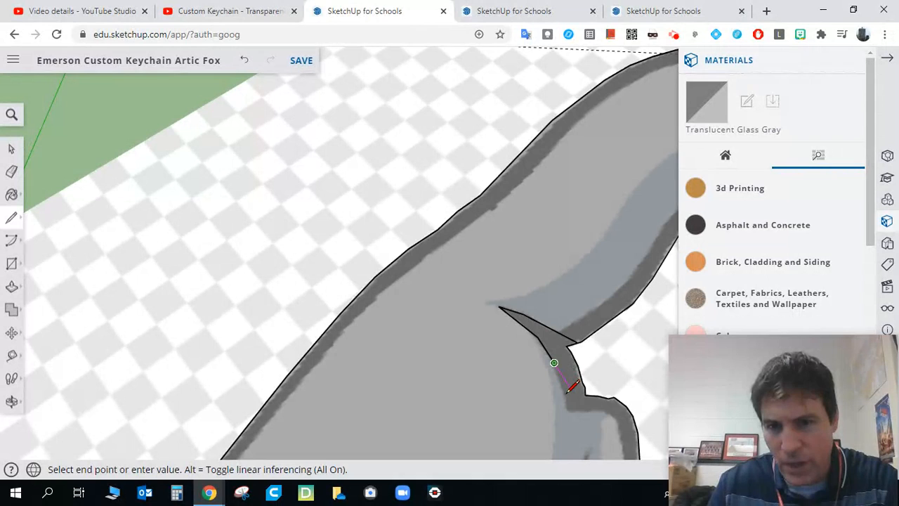
pyautogui.scroll(2, 564, 391)
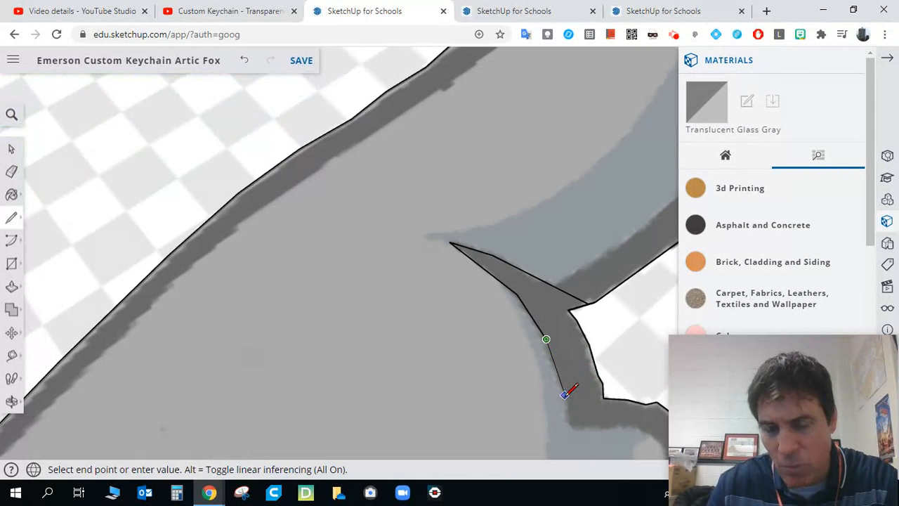
pyautogui.click(564, 394)
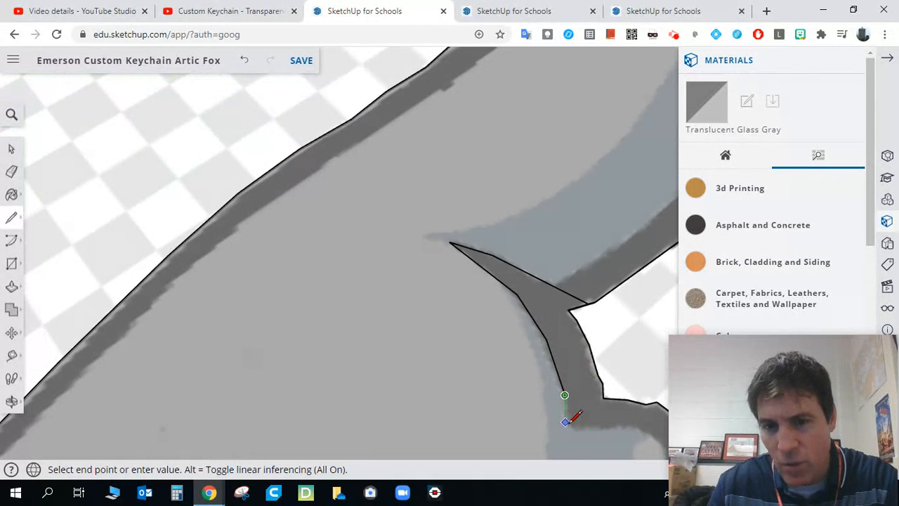
pyautogui.click(565, 427)
pyautogui.click(610, 429)
# Step: Erase the lower-edge segments beyond the first one that starts at the marking's tip
pyautogui.scroll(-5, 635, 430)
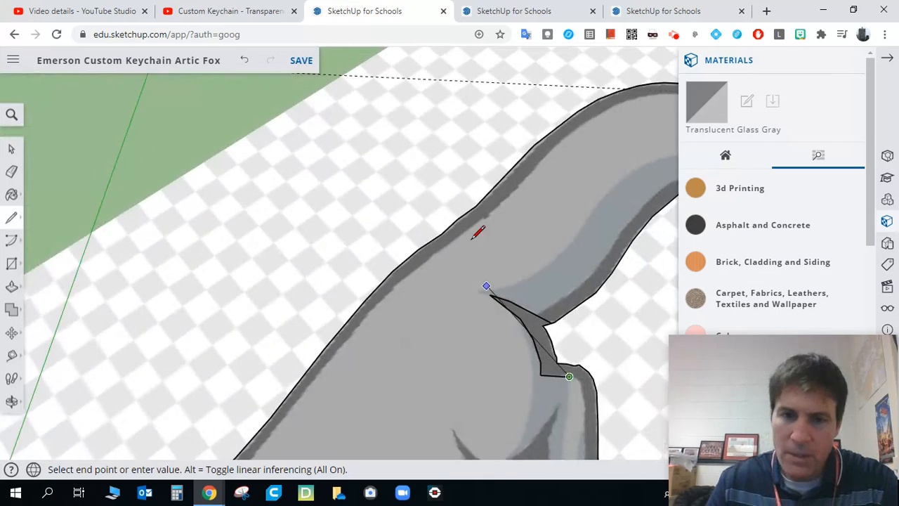
pyautogui.scroll(2, 538, 305)
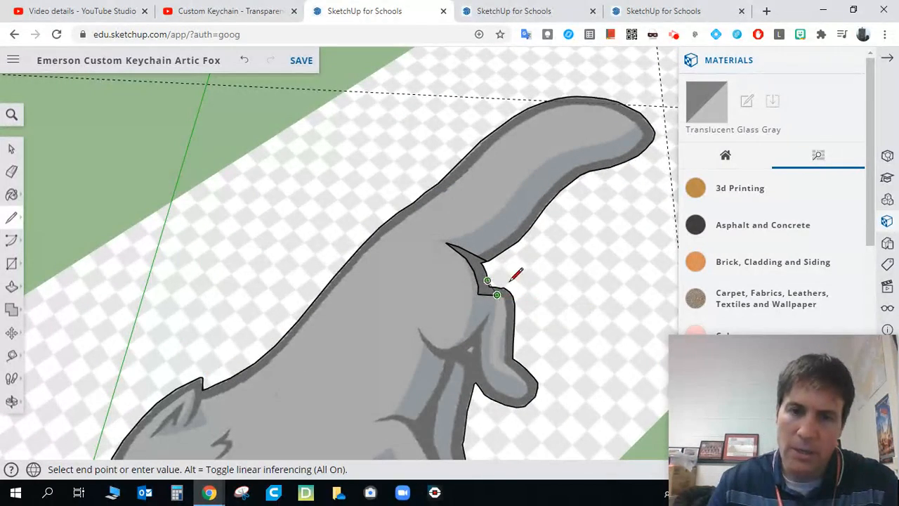
pyautogui.scroll(4, 497, 289)
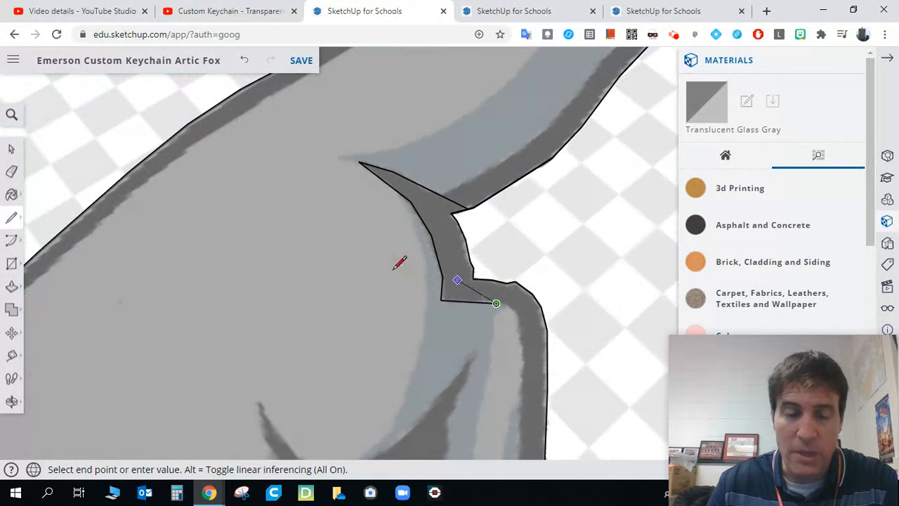
pyautogui.click(12, 171)
pyautogui.moveTo(422, 220)
pyautogui.mouseDown()
pyautogui.moveTo(439, 287)
pyautogui.moveTo(441, 257)
pyautogui.moveTo(477, 309)
pyautogui.moveTo(491, 307)
pyautogui.moveTo(484, 302)
pyautogui.mouseUp()
# Step: Close the tail-base marking with a line from the end of its lower-edge segment to the body outline just below the inner corner
pyautogui.click(11, 220)
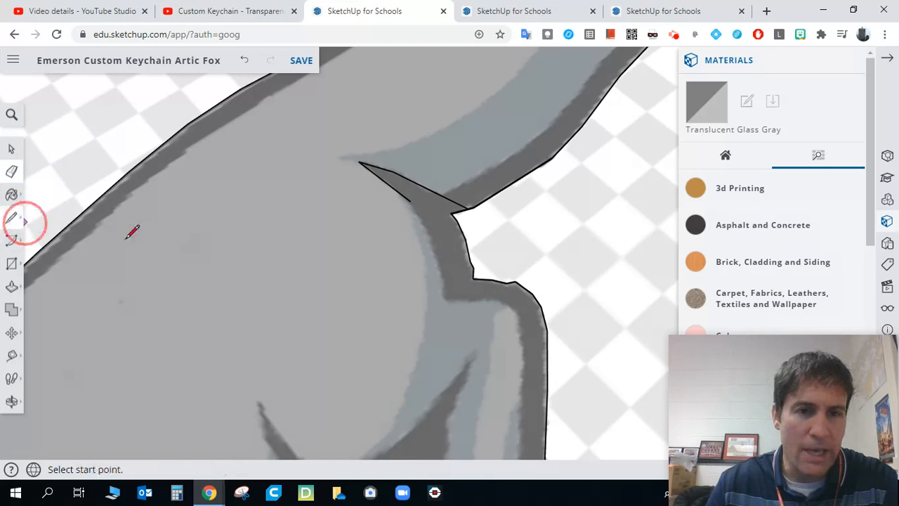
pyautogui.click(410, 202)
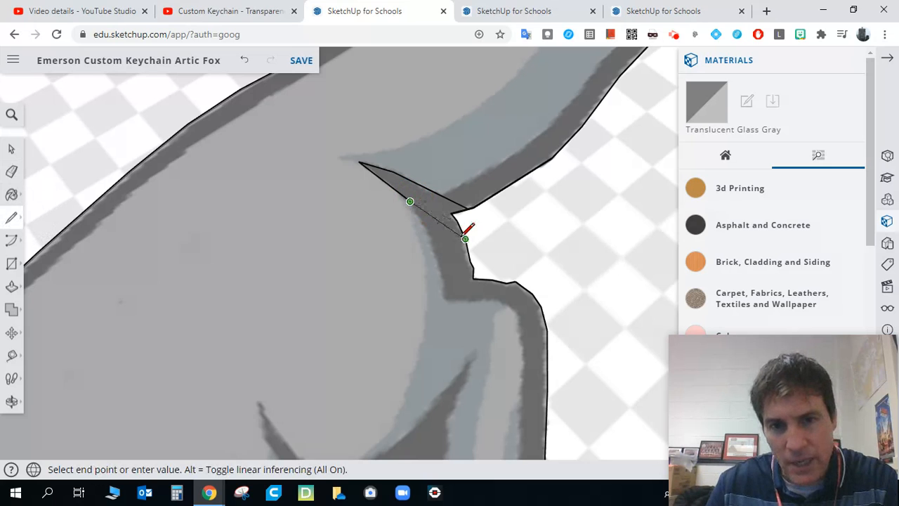
pyautogui.scroll(5, 463, 233)
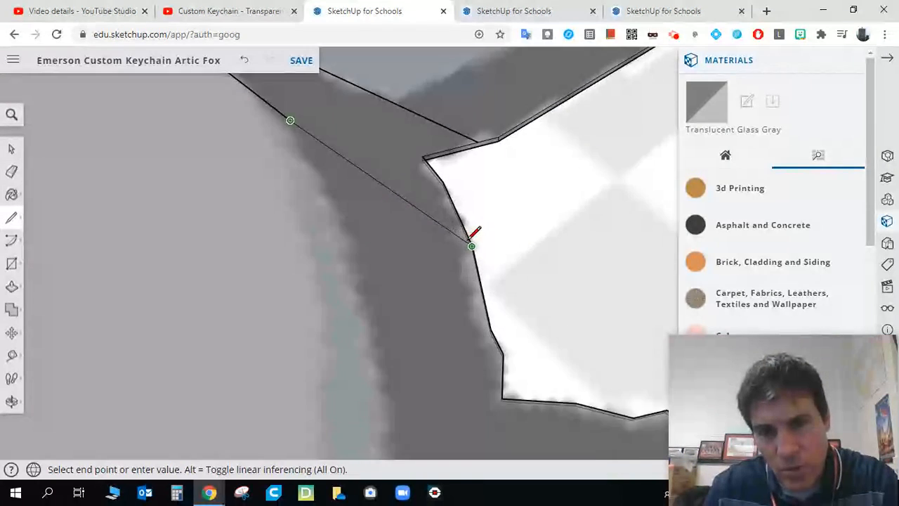
pyautogui.click(475, 250)
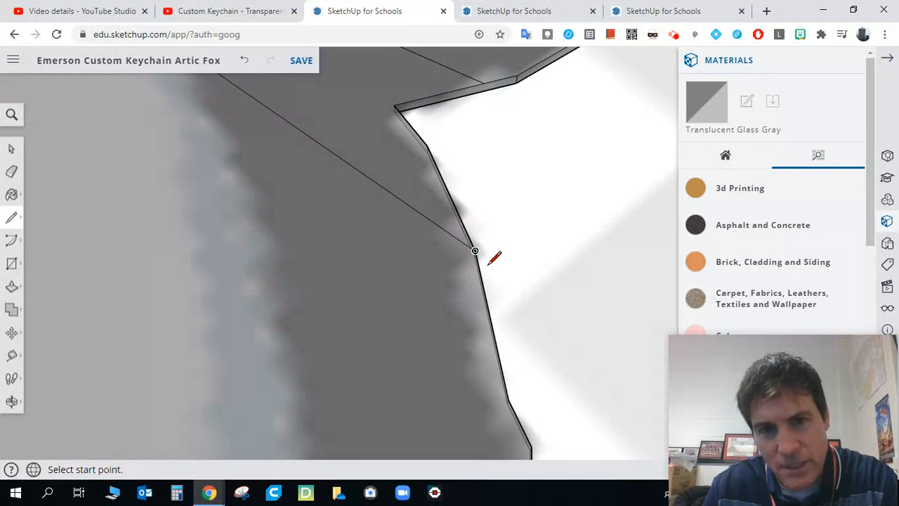
pyautogui.scroll(-3, 478, 253)
pyautogui.scroll(-4, 434, 295)
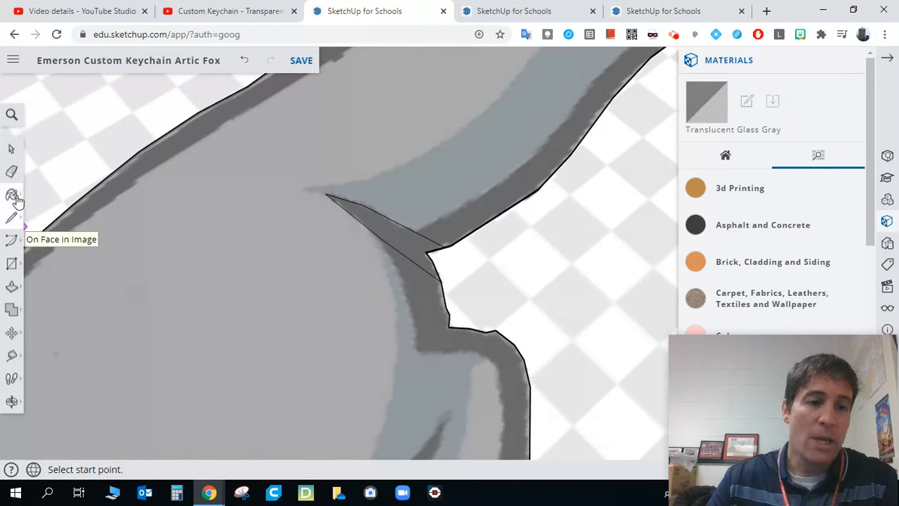
# Step: Start Push/Pull and examine the fox's leg and body markings around the closed tail-base shape
pyautogui.click(11, 285)
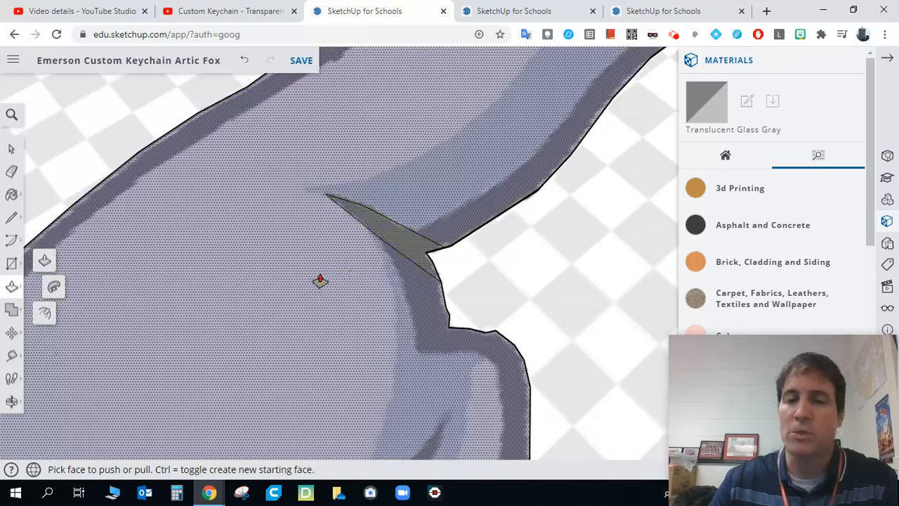
pyautogui.scroll(-6, 351, 274)
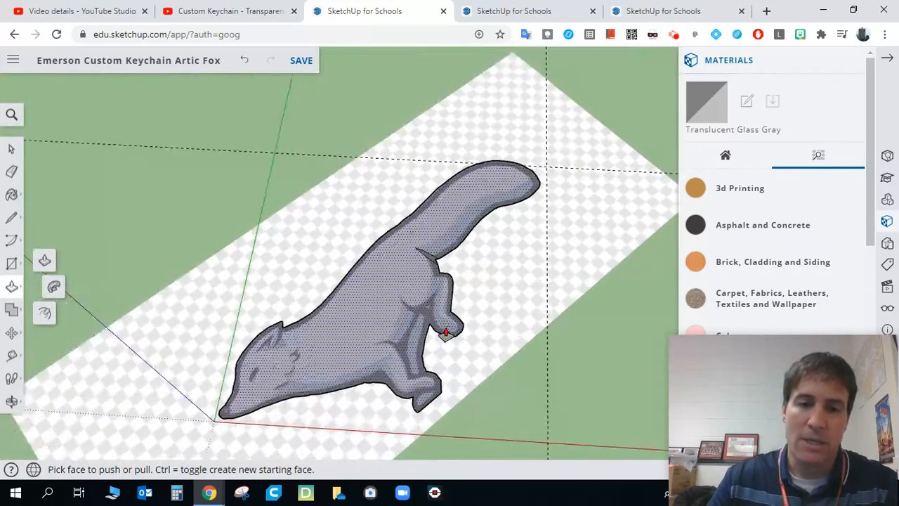
pyautogui.scroll(4, 422, 323)
pyautogui.scroll(2, 397, 314)
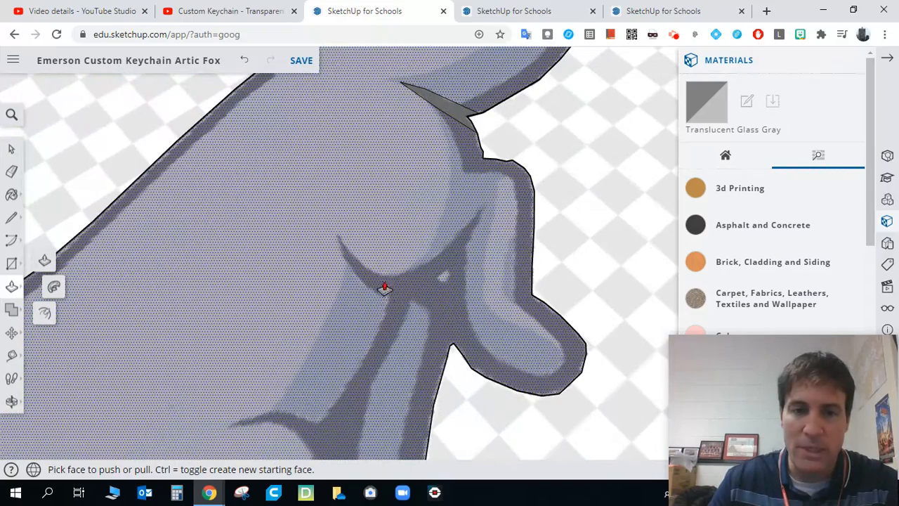
pyautogui.scroll(-3, 384, 288)
pyautogui.scroll(2, 338, 372)
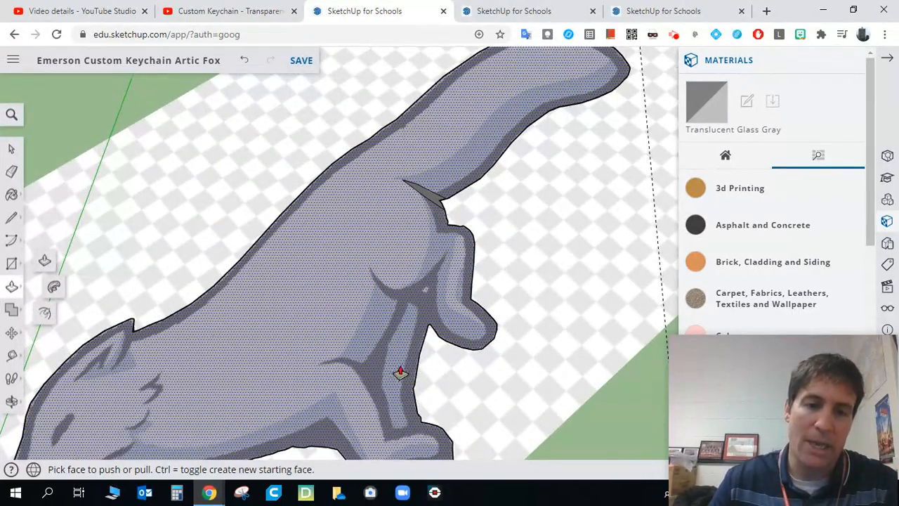
pyautogui.scroll(-2, 401, 373)
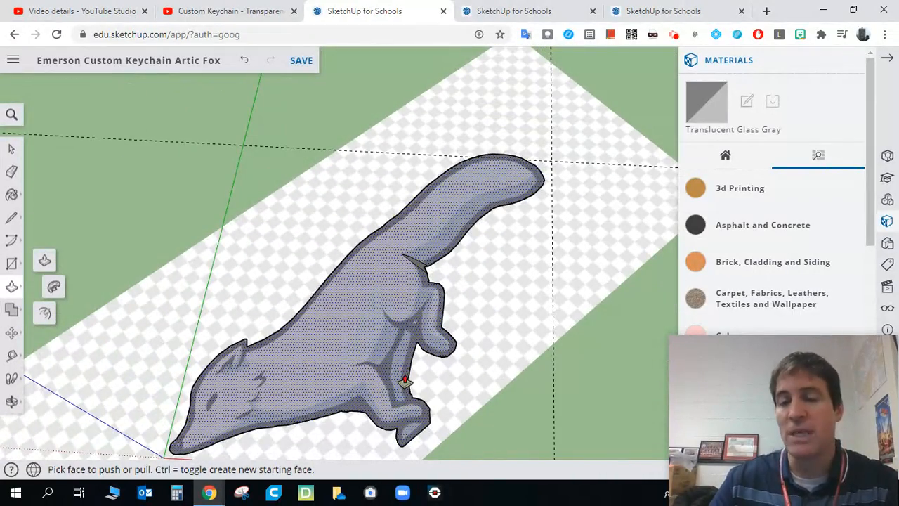
# Step: Examine the fox's leg, ear, eye and cheek-fur markings up close, and leave Push/Pull for the Select tool
pyautogui.scroll(5, 421, 343)
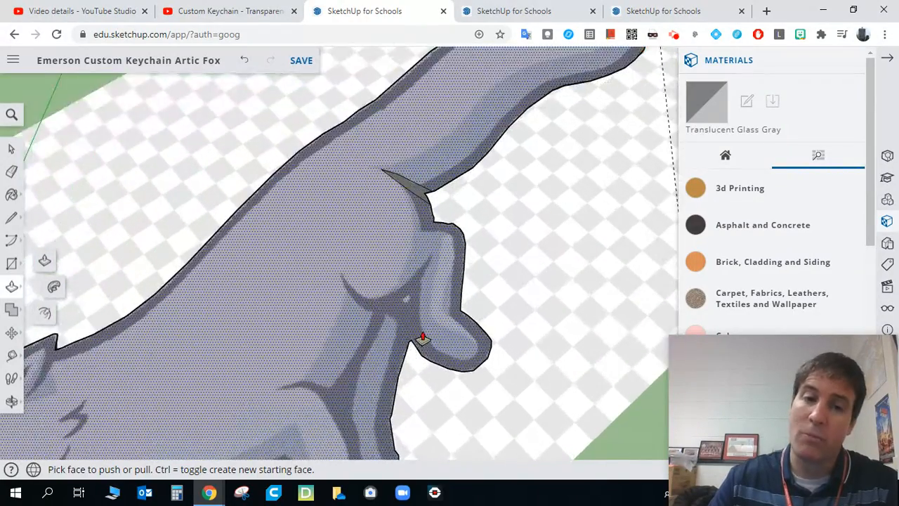
pyautogui.scroll(1, 421, 343)
pyautogui.scroll(-3, 381, 321)
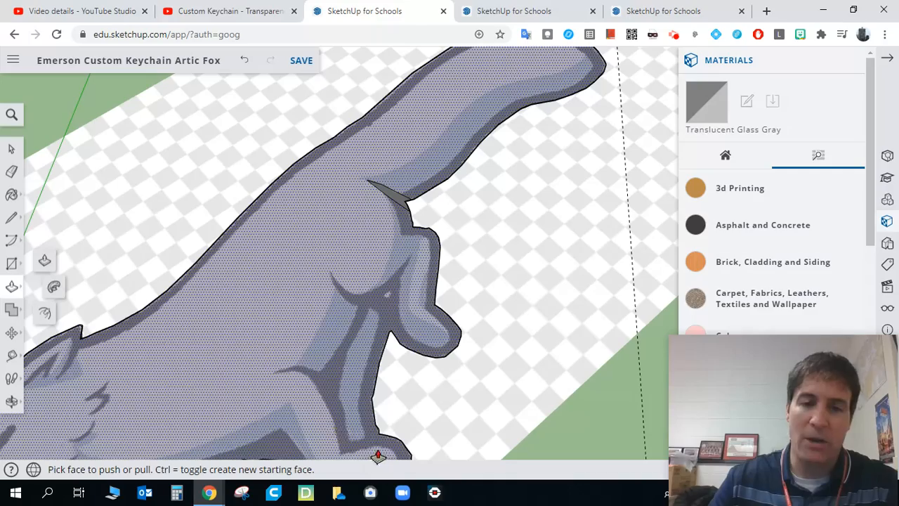
pyautogui.scroll(-8, 437, 386)
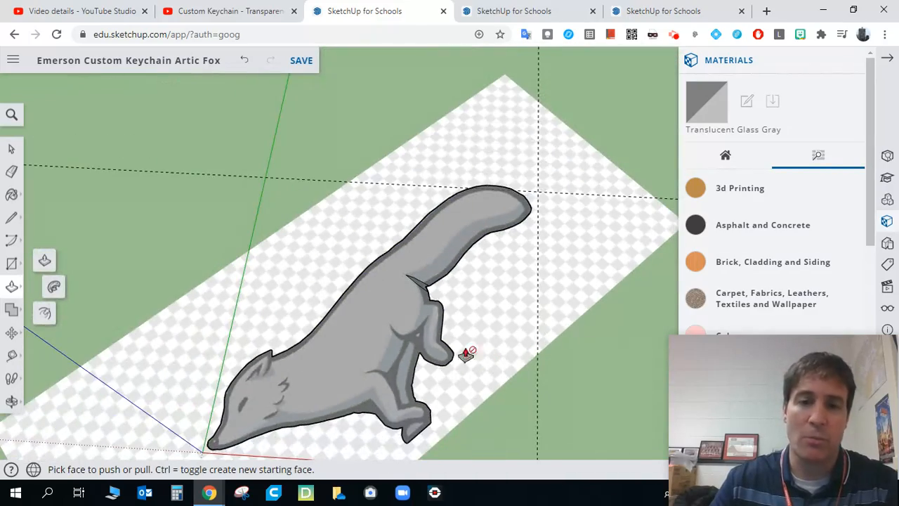
pyautogui.scroll(10, 245, 401)
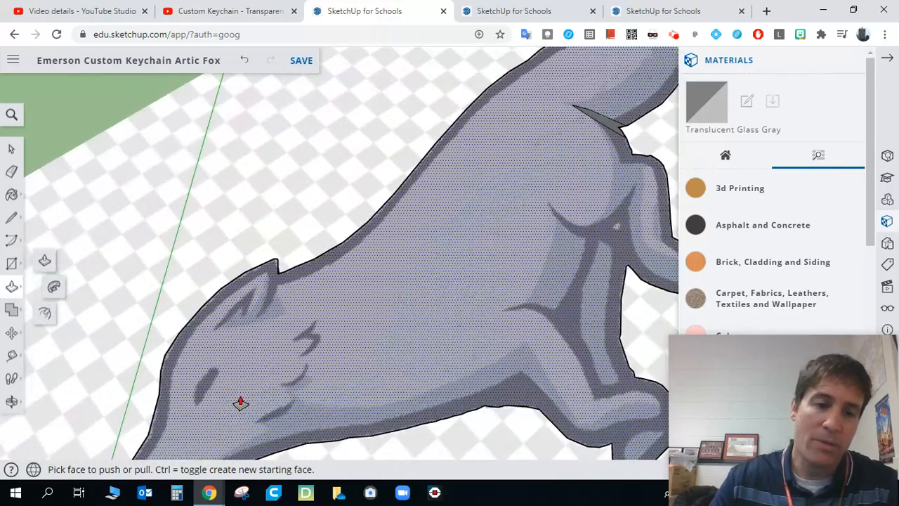
pyautogui.scroll(2, 392, 379)
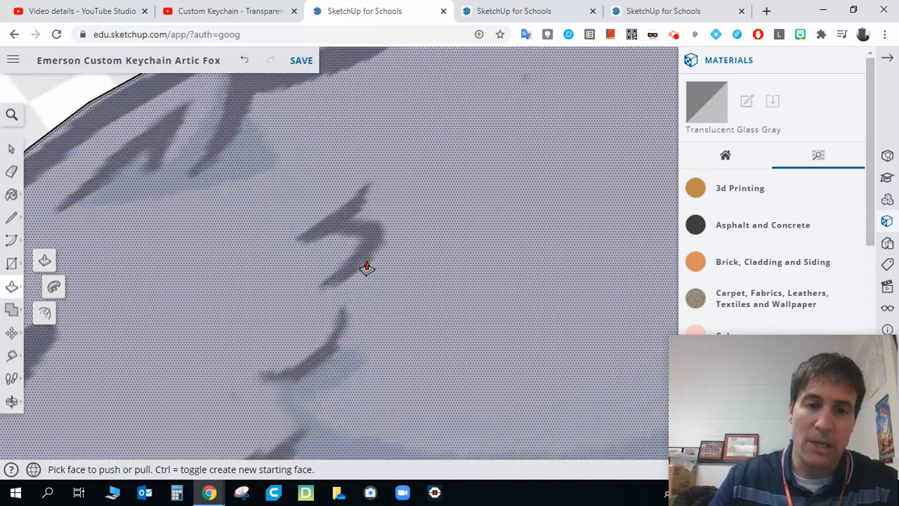
pyautogui.scroll(-2, 421, 338)
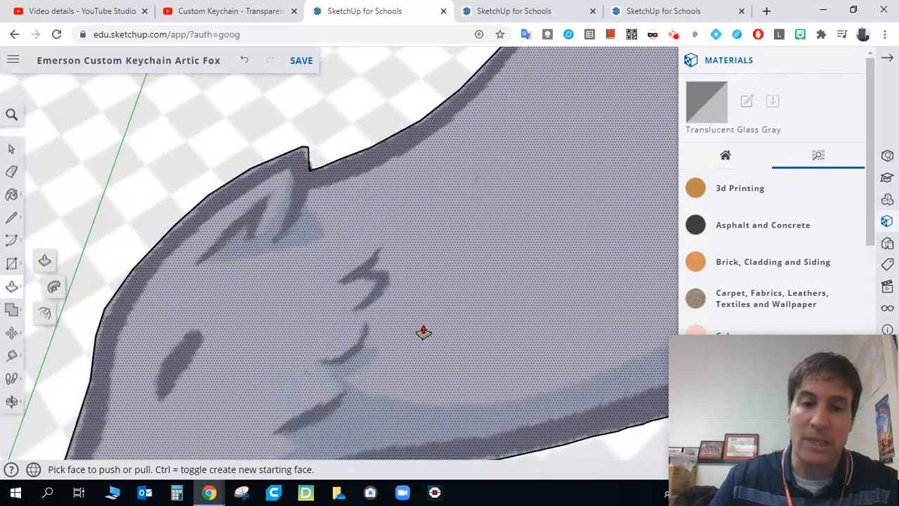
pyautogui.scroll(-2, 423, 332)
pyautogui.scroll(3, 382, 305)
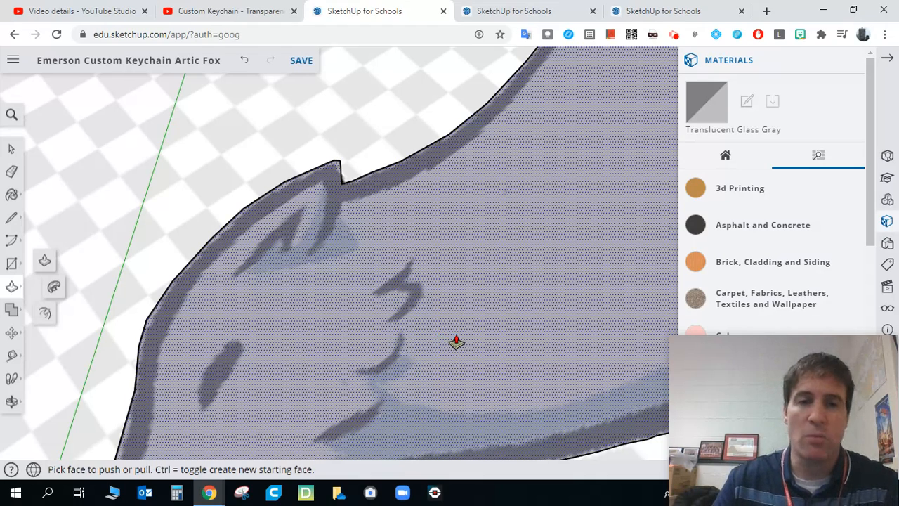
pyautogui.scroll(-4, 456, 342)
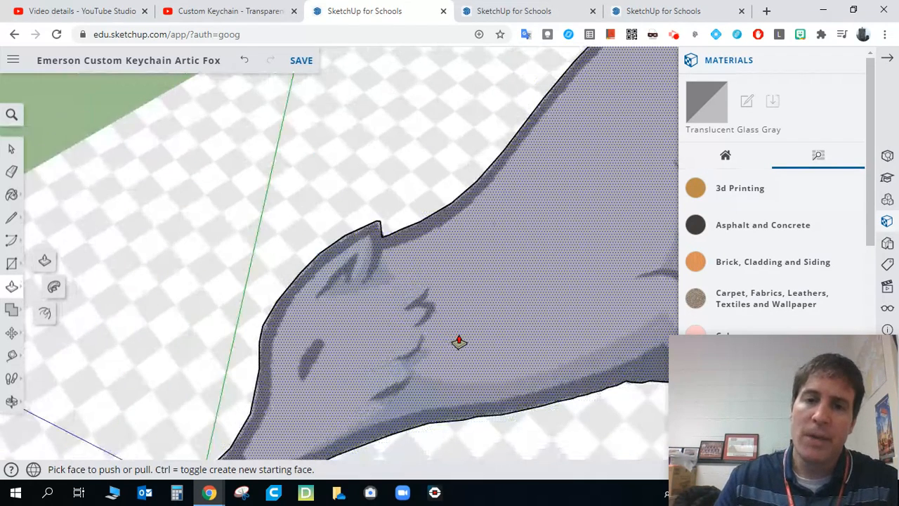
pyautogui.click(15, 222)
pyautogui.click(11, 149)
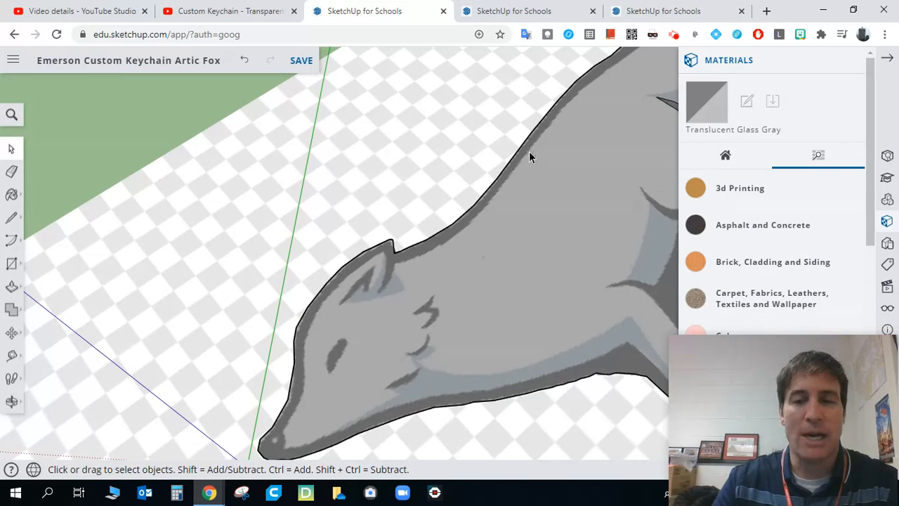
pyautogui.scroll(-2, 475, 150)
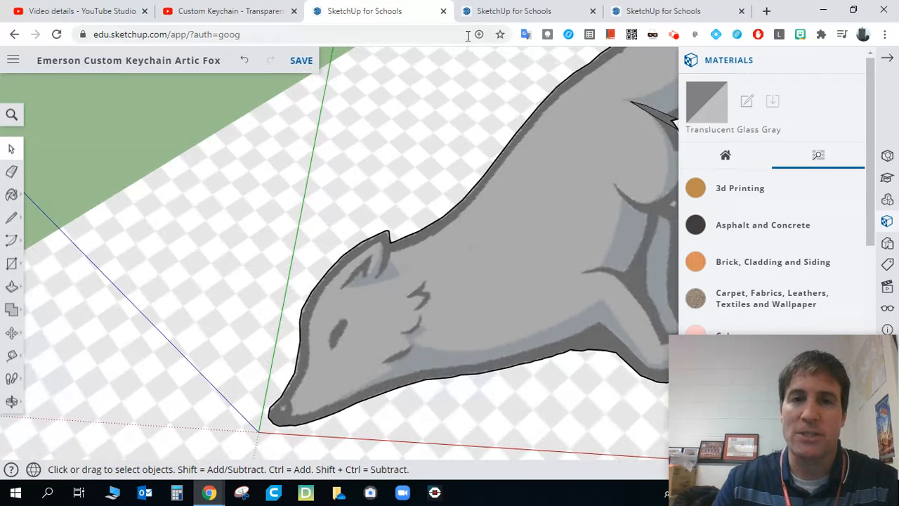
# Step: Switch to the open model of the ninja keychain with the traced eye band and round eyes
pyautogui.click(511, 13)
pyautogui.click(630, 14)
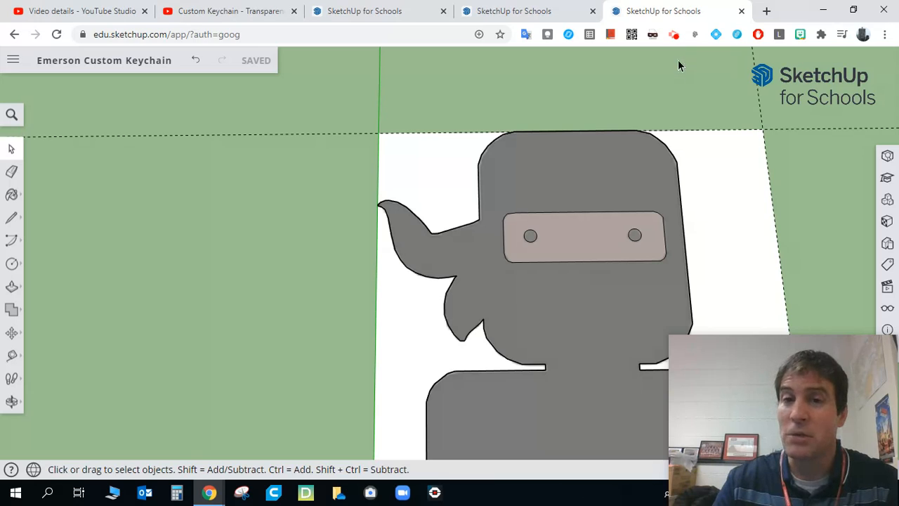
pyautogui.click(673, 37)
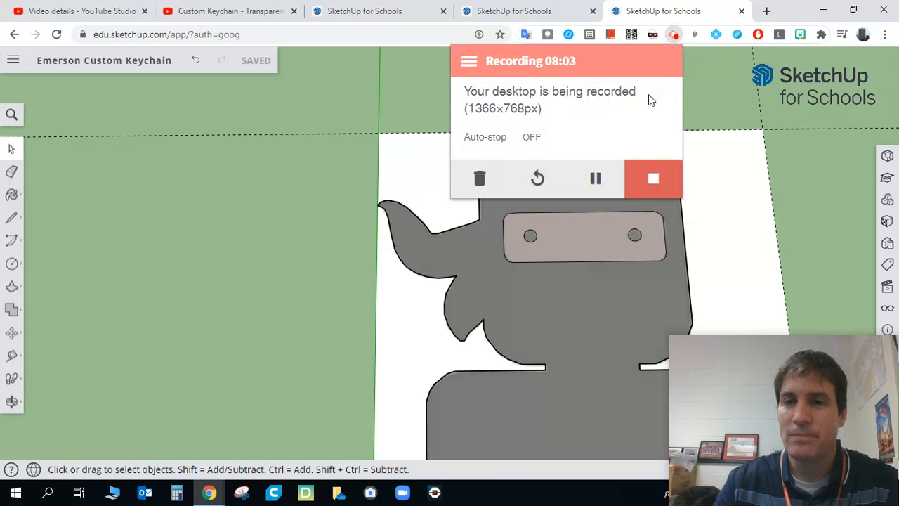